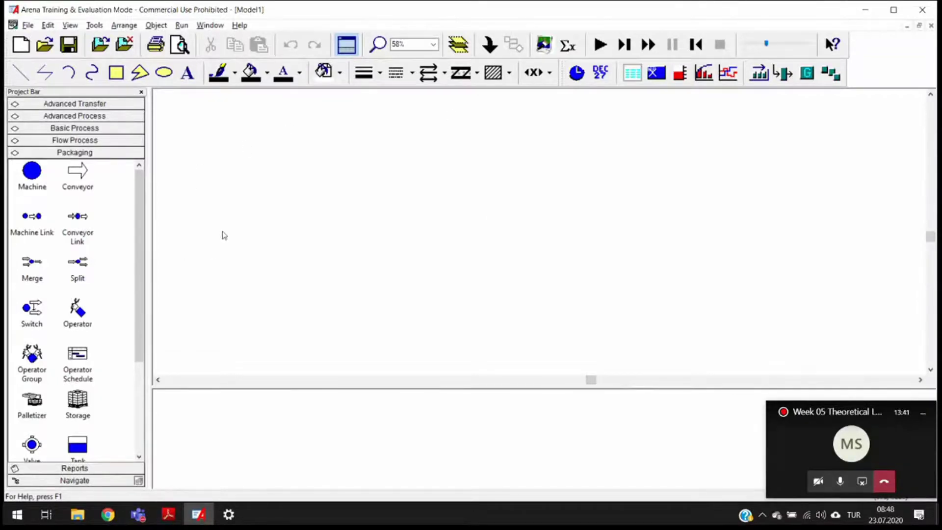
Open the toolbar customization settings, switch Large Buttons off and on again twice, and accept with large buttons enabled
left_click(29, 26)
mouse_move(71, 27)
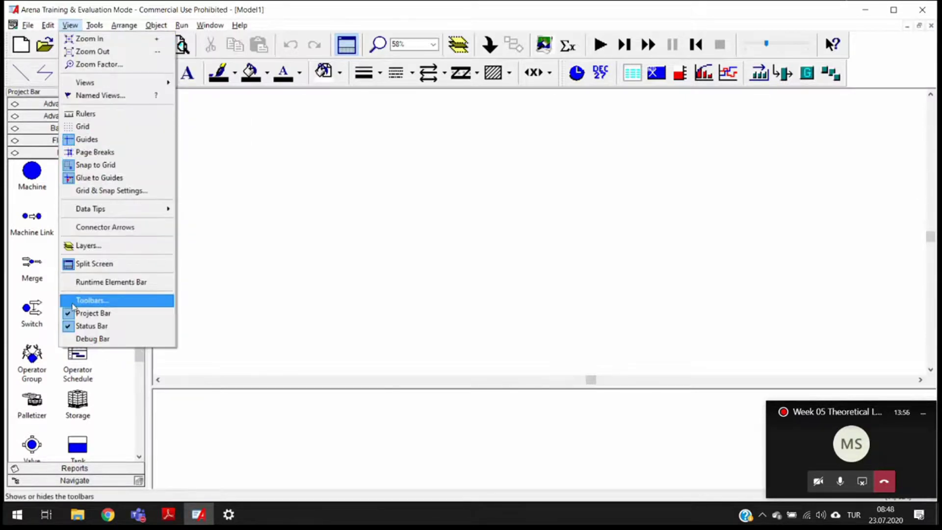
left_click(89, 300)
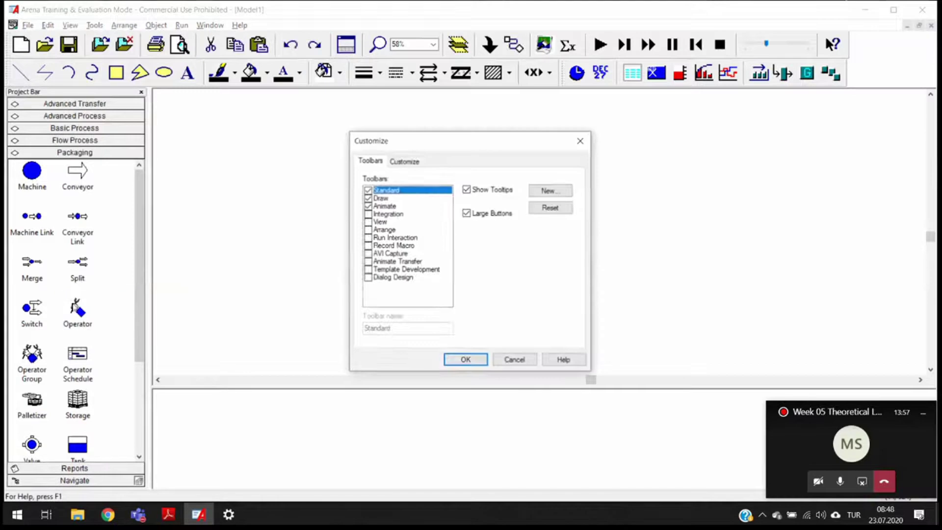
left_click(467, 214)
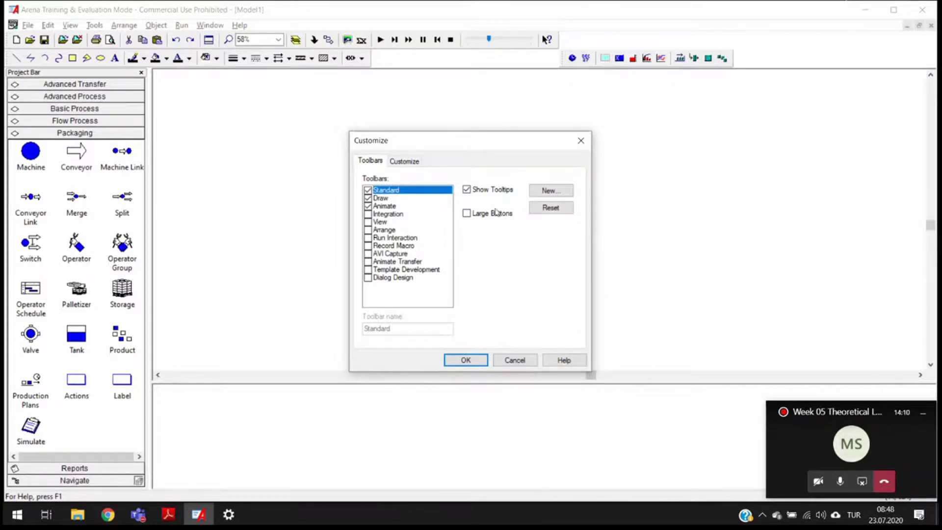
left_click(467, 214)
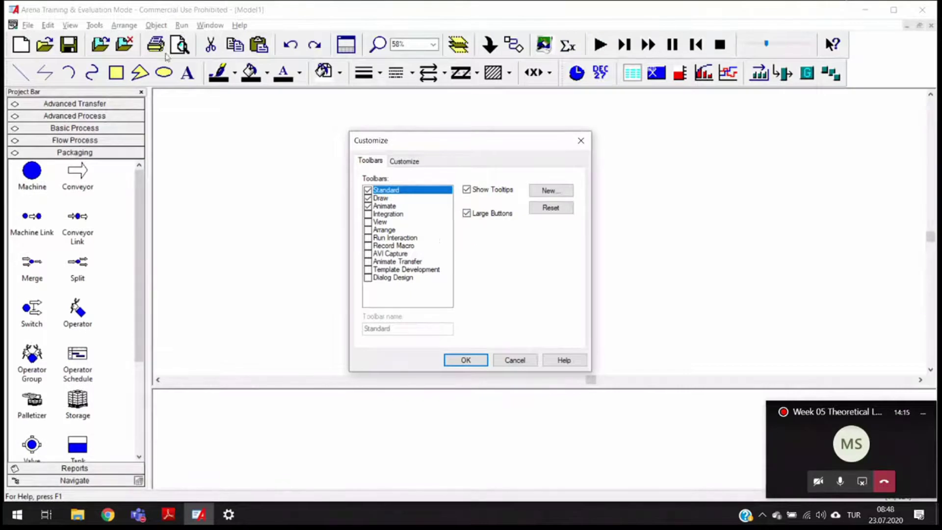
left_click(467, 213)
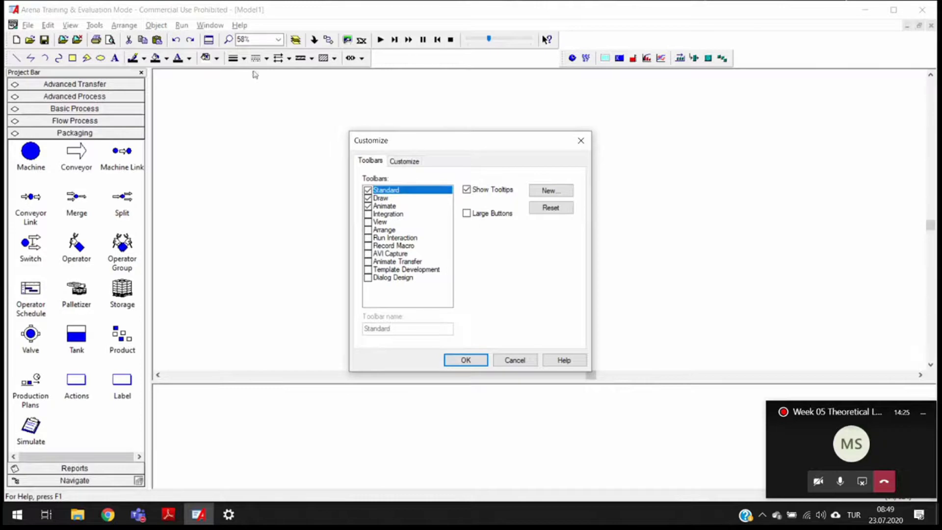
left_click(467, 214)
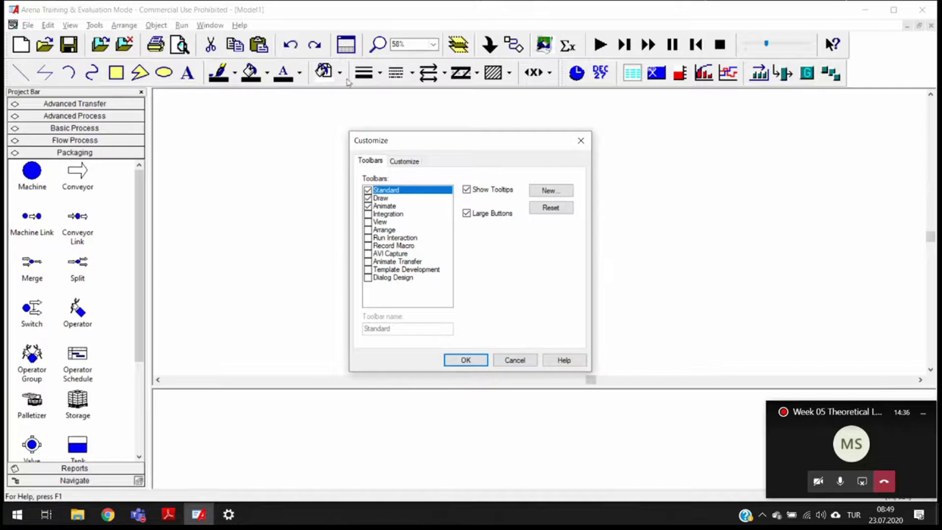
left_click(466, 360)
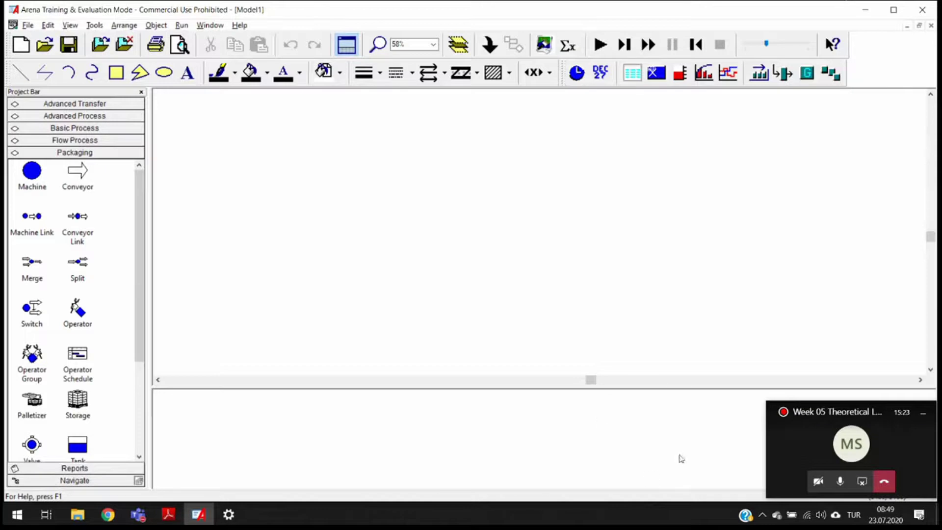
Move the divider slightly up to enlarge the spreadsheet pane, and turn Split Screen off and back on
mouse_move(560, 386)
left_mouse_down()
mouse_move(552, 196)
mouse_move(553, 373)
left_mouse_up()
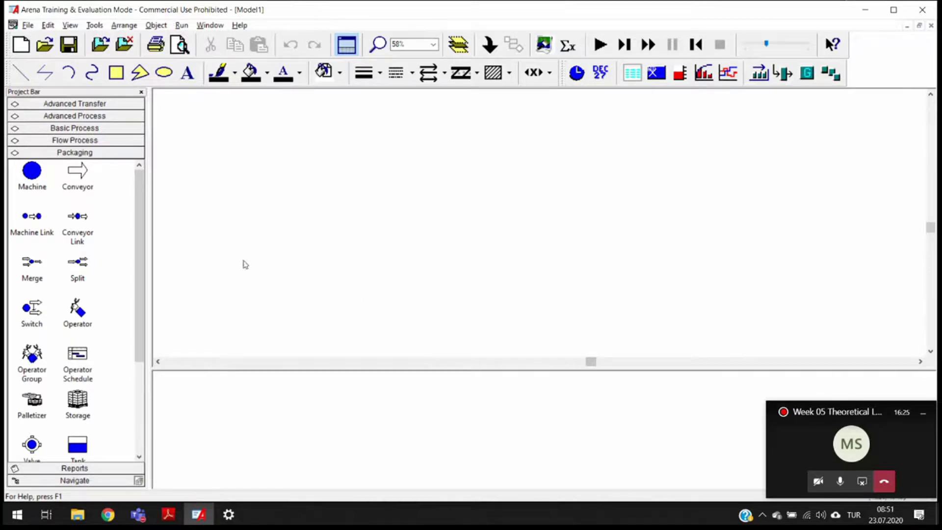
left_click(70, 25)
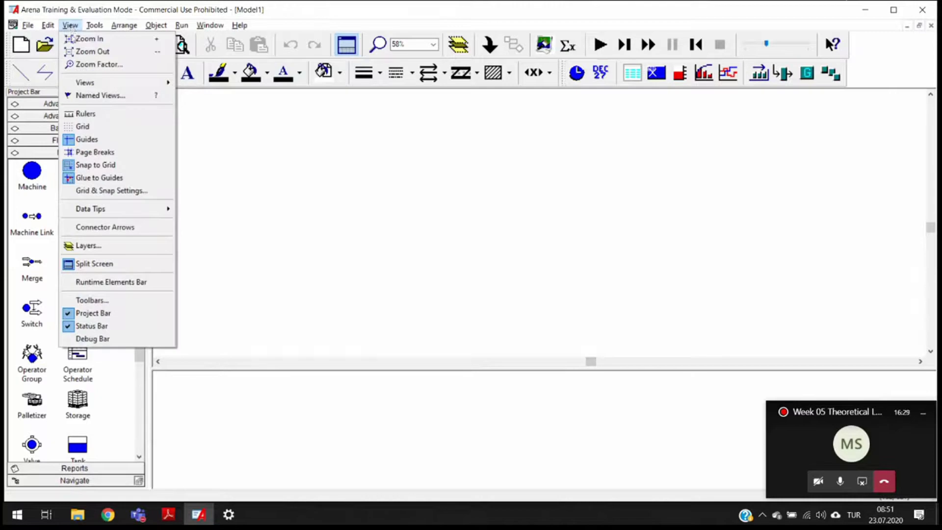
left_click(87, 266)
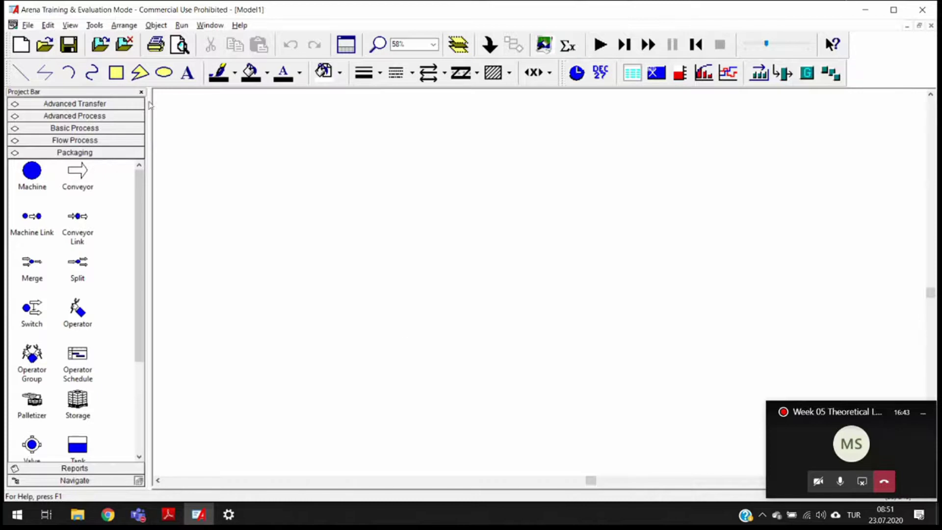
left_click(69, 27)
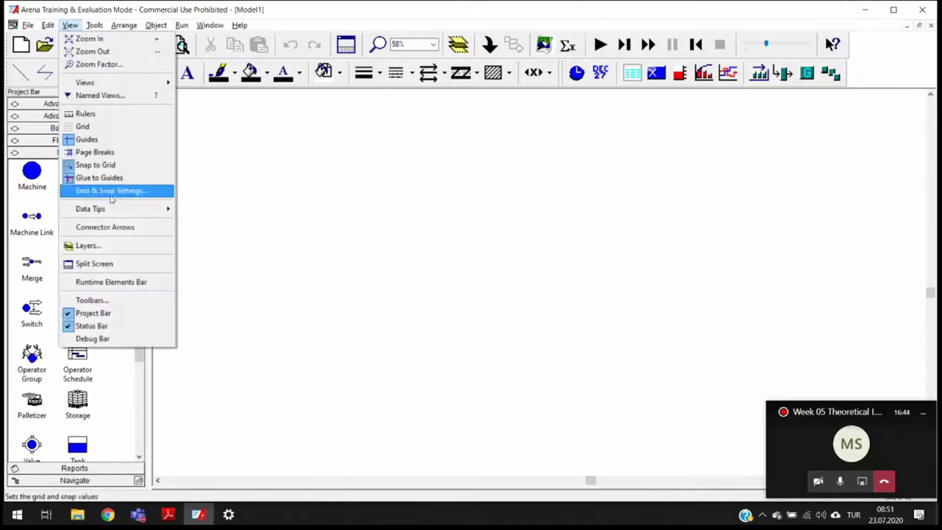
left_click(113, 269)
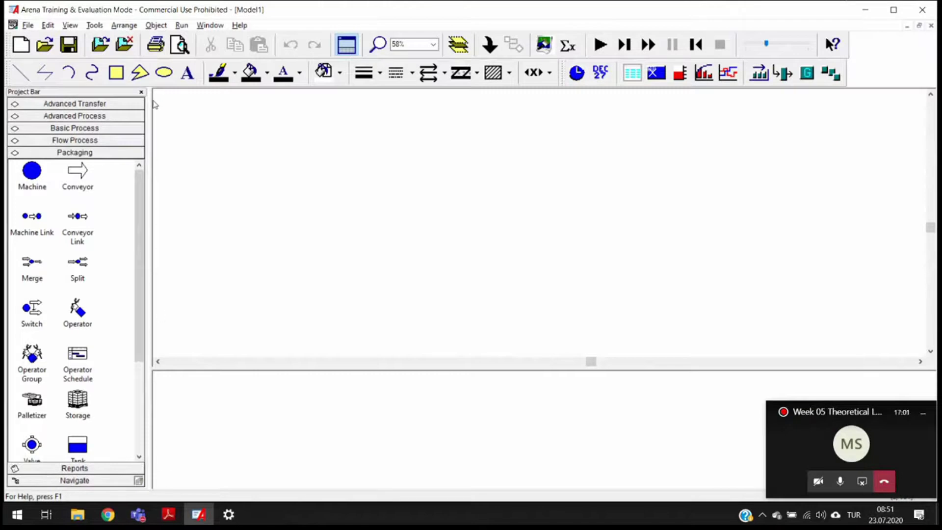
Hide the Project Bar and show it again
right_click(889, 50)
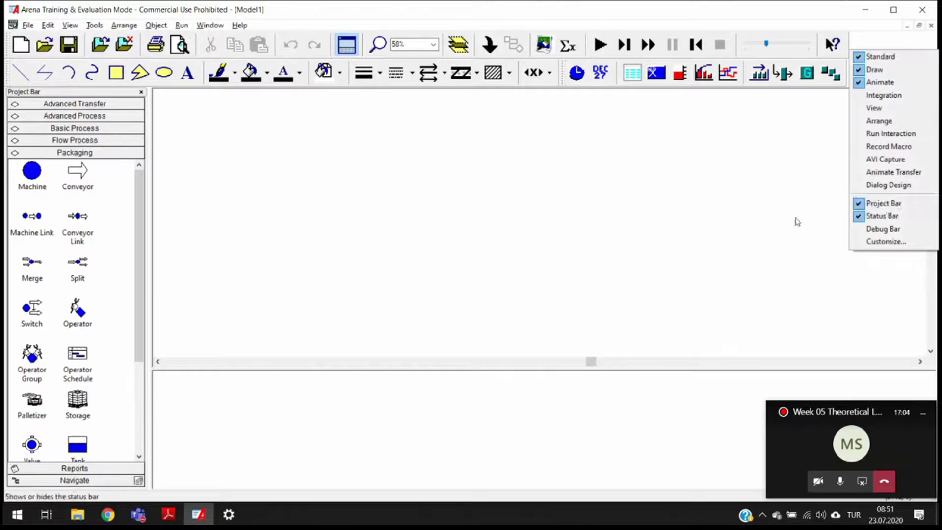
left_click(777, 175)
right_click(877, 52)
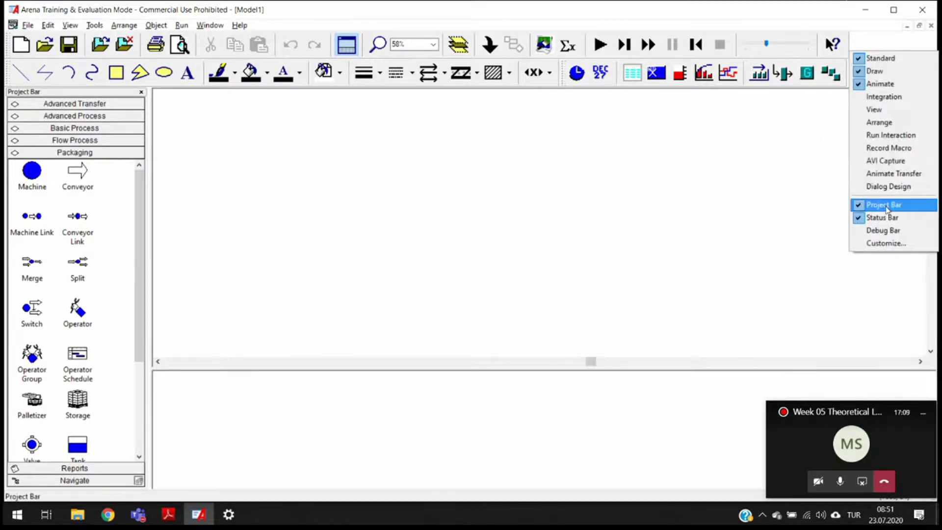
left_click(883, 204)
right_click(887, 57)
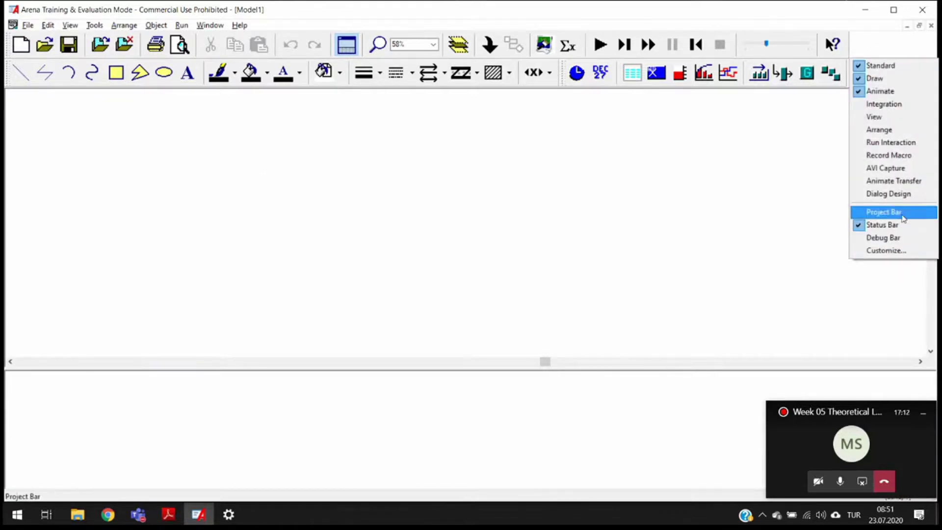
left_click(903, 214)
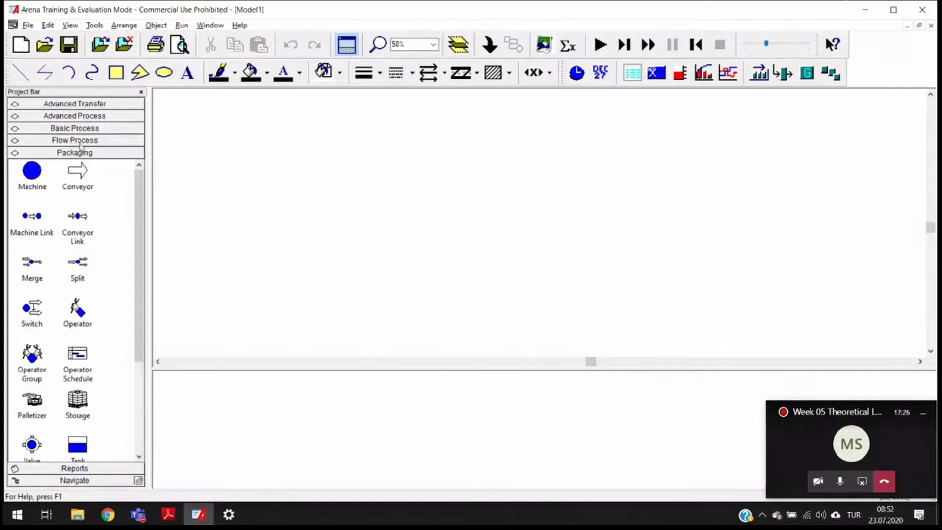
Examine the Basic Process, Flow Process, Advanced Process and Advanced Transfer modules and the list of available reports
left_click(81, 129)
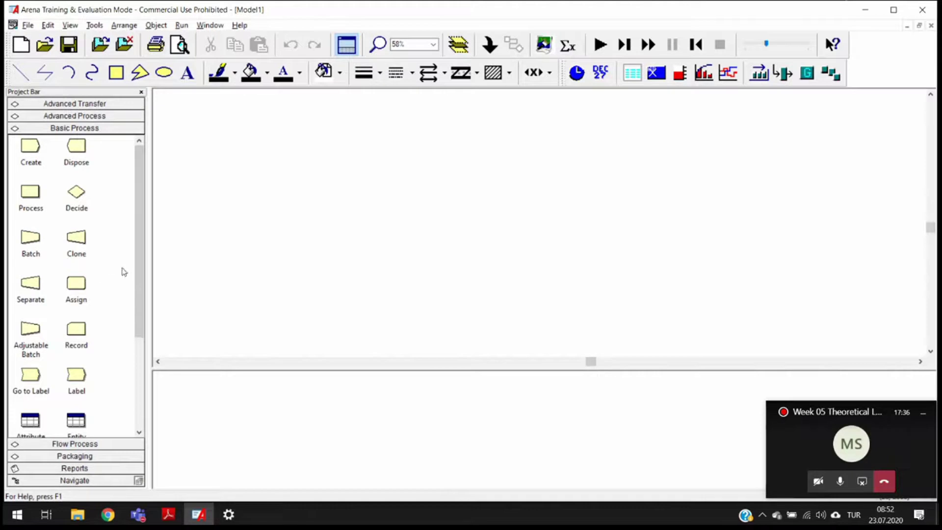
left_click(84, 444)
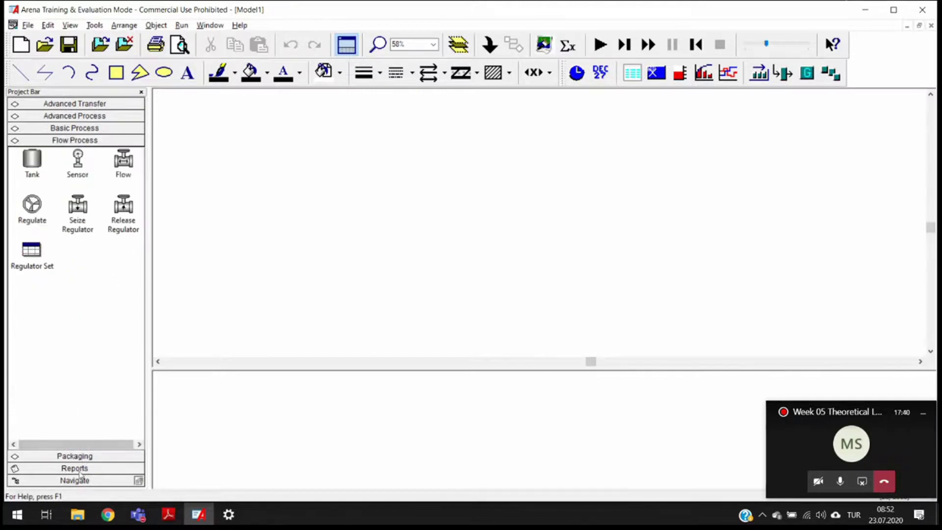
left_click(81, 118)
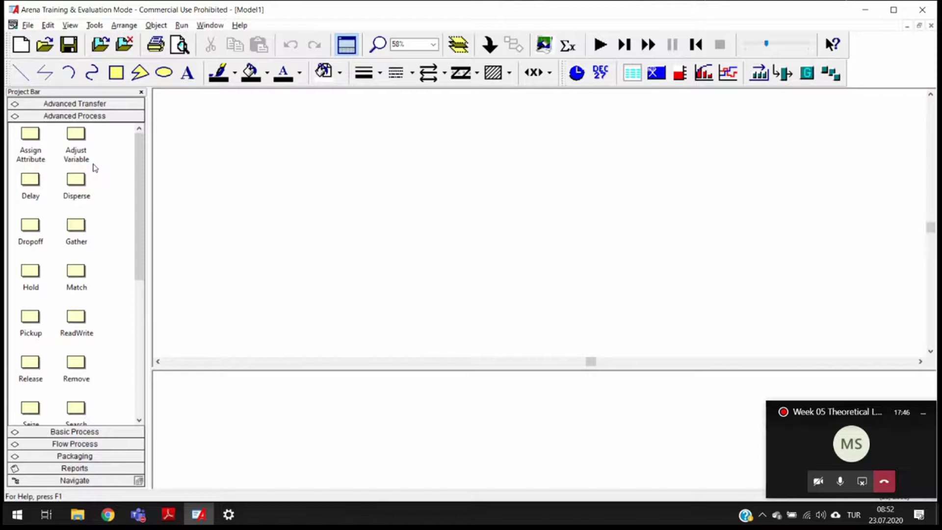
left_click(106, 105)
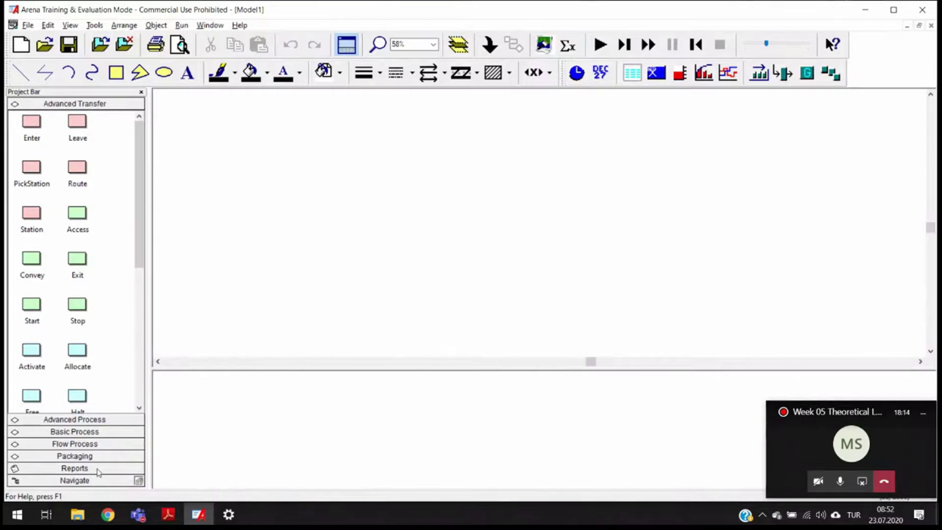
left_click(97, 470)
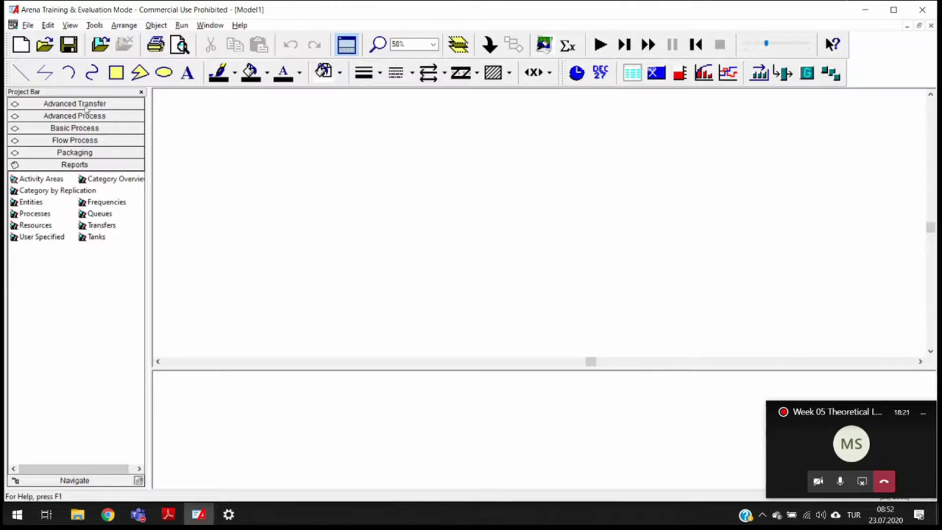
Review every Project Bar section in order from Advanced Transfer to Navigate, and shift the view area in the navigation overview
left_click(109, 106)
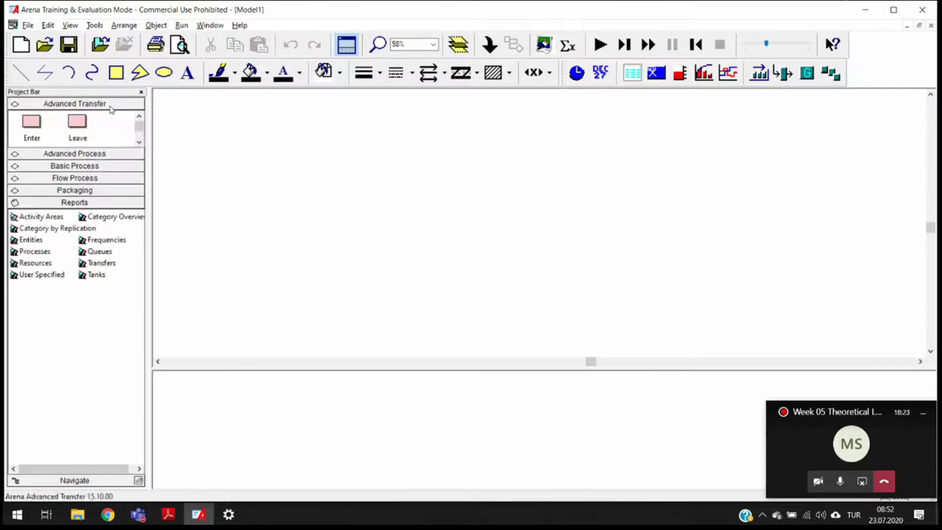
left_click(107, 421)
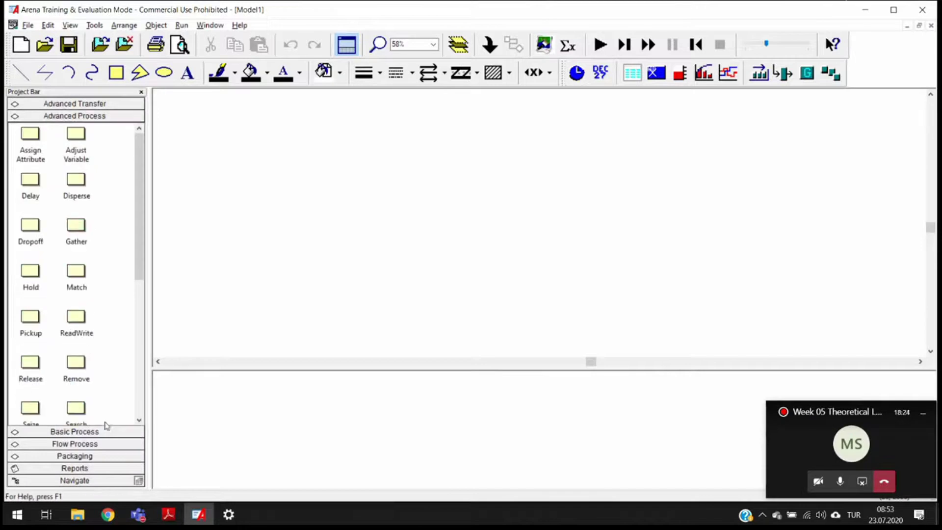
left_click(100, 432)
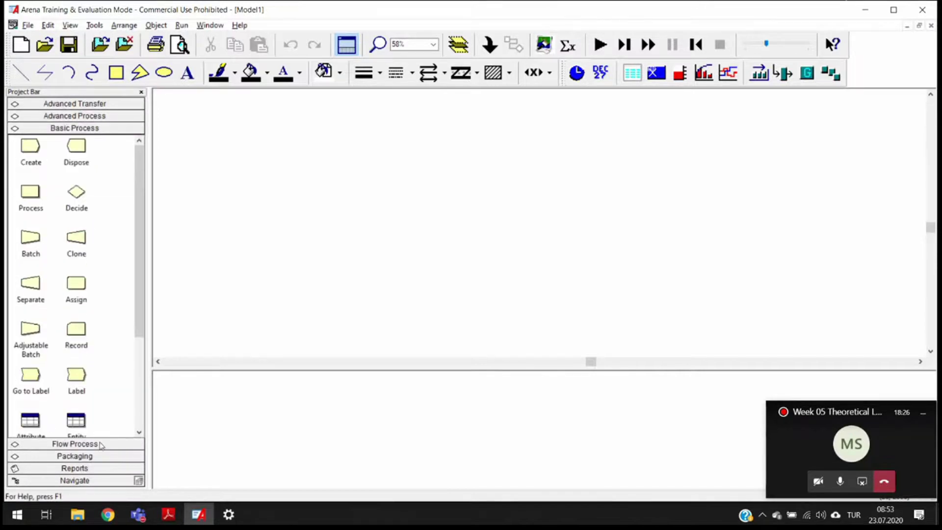
left_click(104, 444)
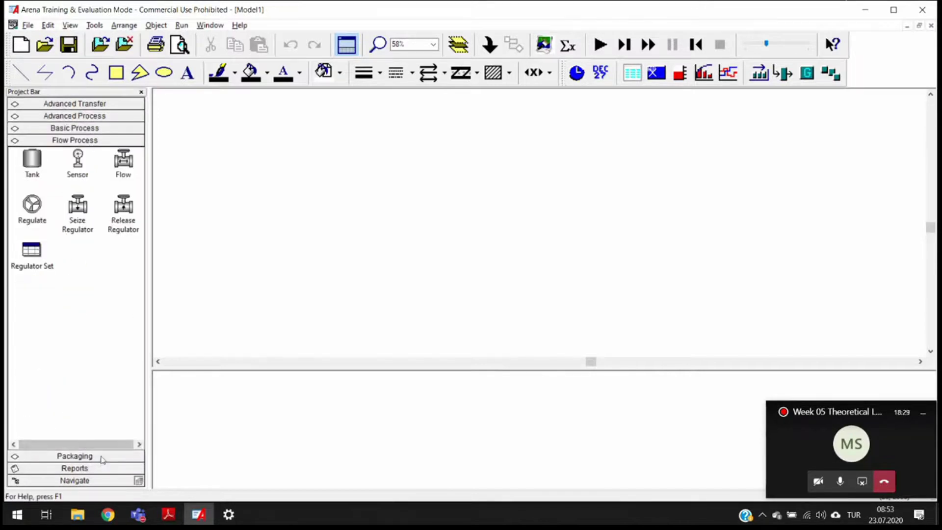
left_click(101, 455)
left_click(99, 469)
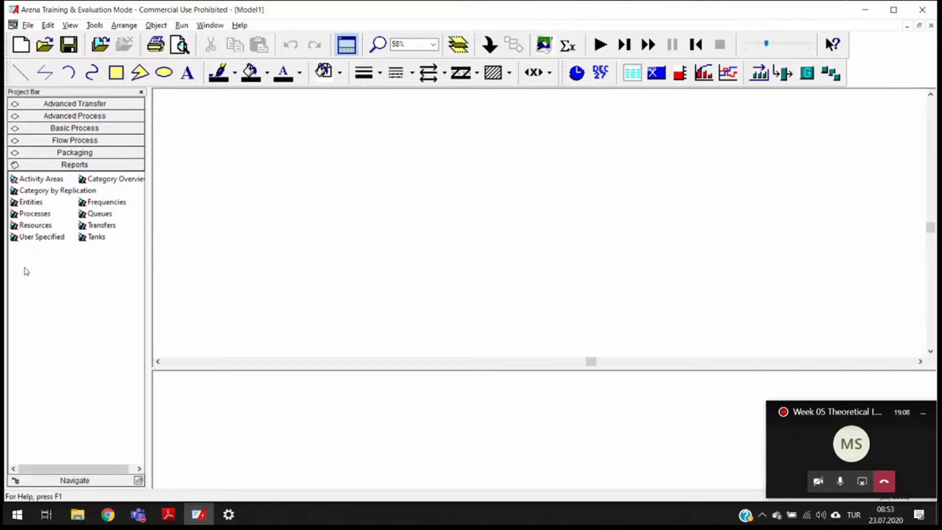
left_click(77, 483)
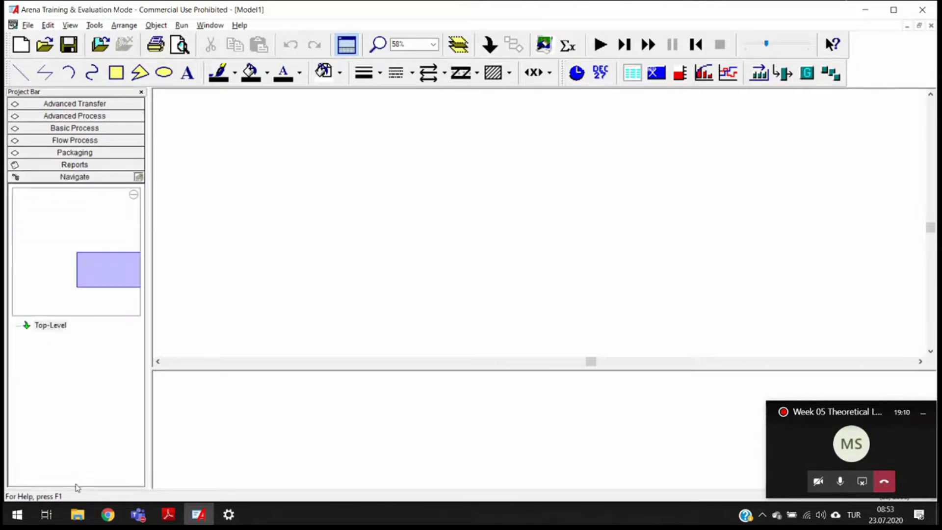
left_click_drag(84, 269, 43, 249)
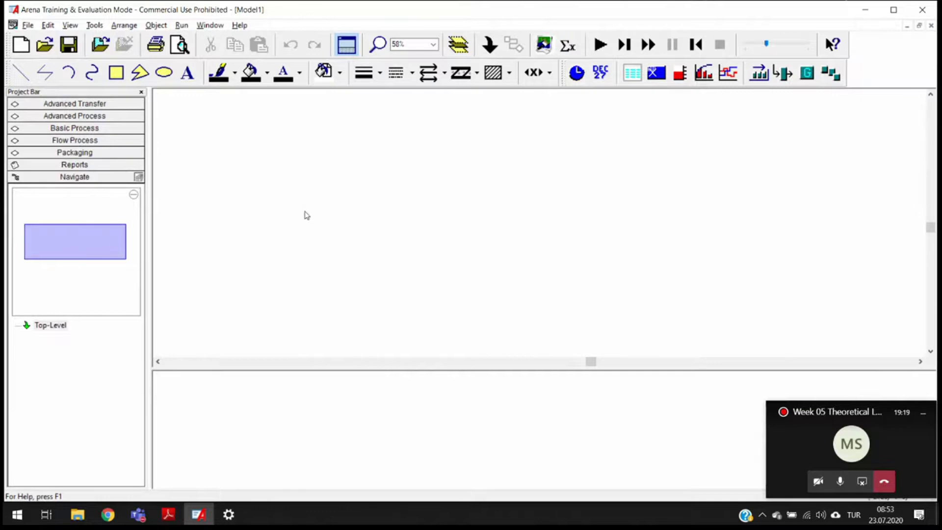
Place Create, Process, Clone and Separate modules from Basic Process in the empty model as a chain in that order
left_click(77, 130)
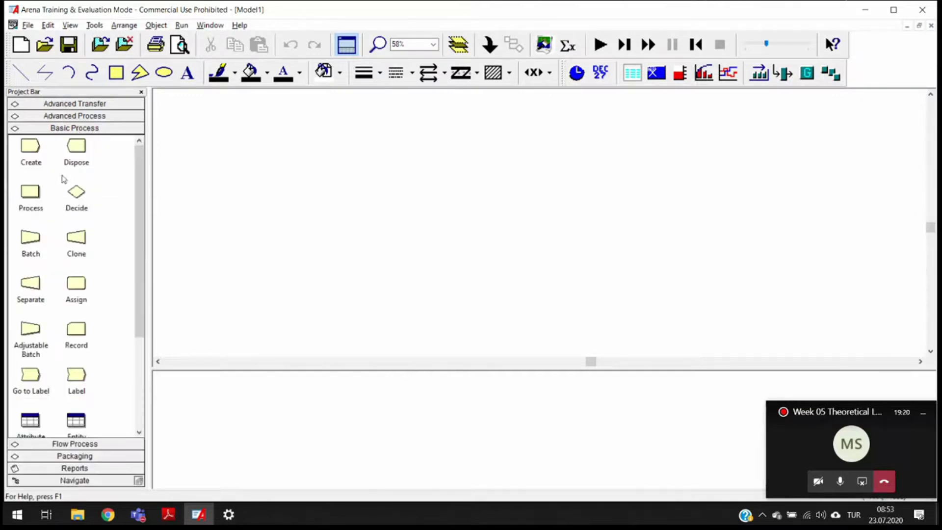
left_click_drag(32, 149, 351, 224)
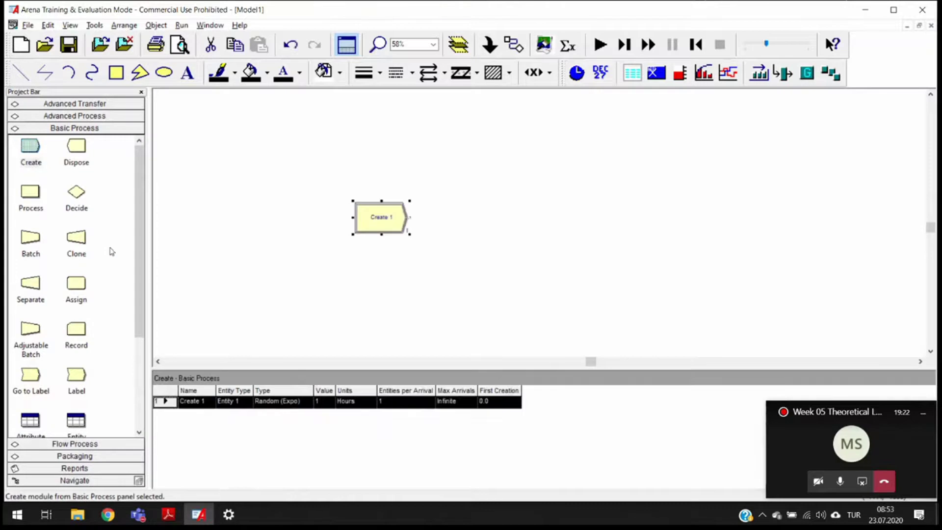
left_click_drag(30, 193, 545, 156)
mouse_move(78, 242)
left_mouse_down()
mouse_move(185, 310)
mouse_move(488, 279)
left_mouse_up()
mouse_move(30, 283)
left_mouse_down()
mouse_move(86, 299)
mouse_move(637, 249)
left_mouse_up()
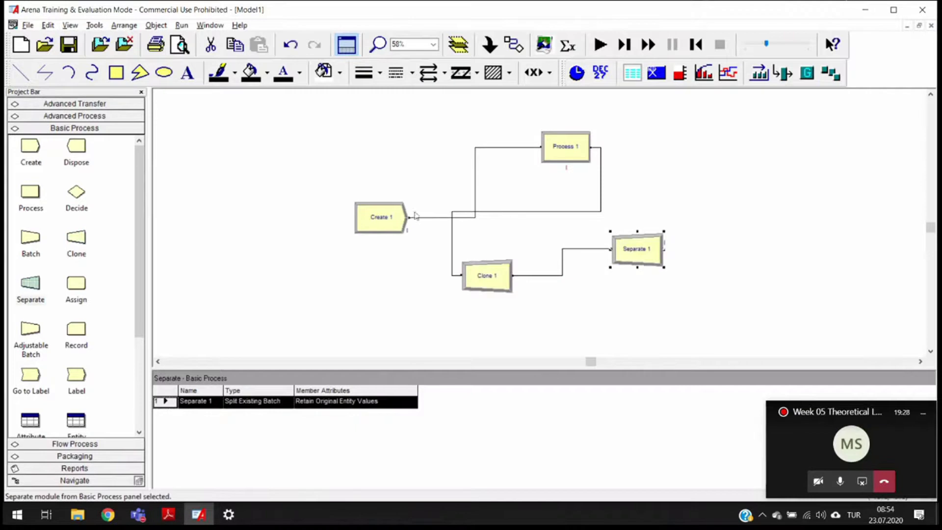
Enlarge the flowchart view to 100% and move the view area below the modules using the Navigate overview
key("plus")
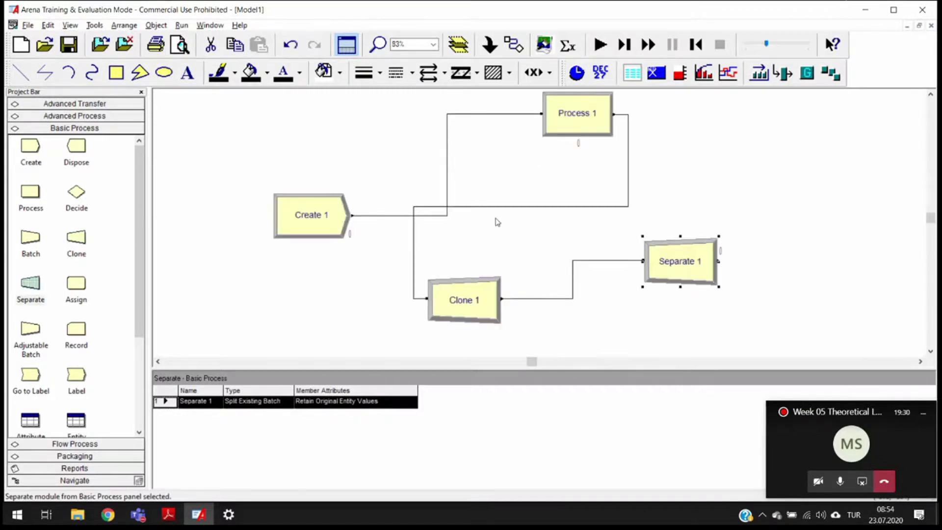
key("plus")
scroll(489, 233, "up", 2)
scroll(428, 252, "down", 2)
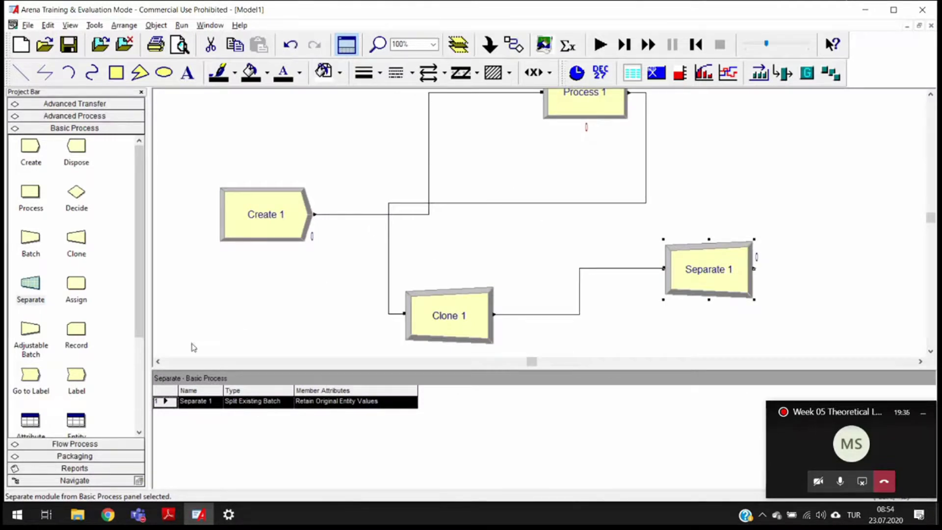
left_click(91, 482)
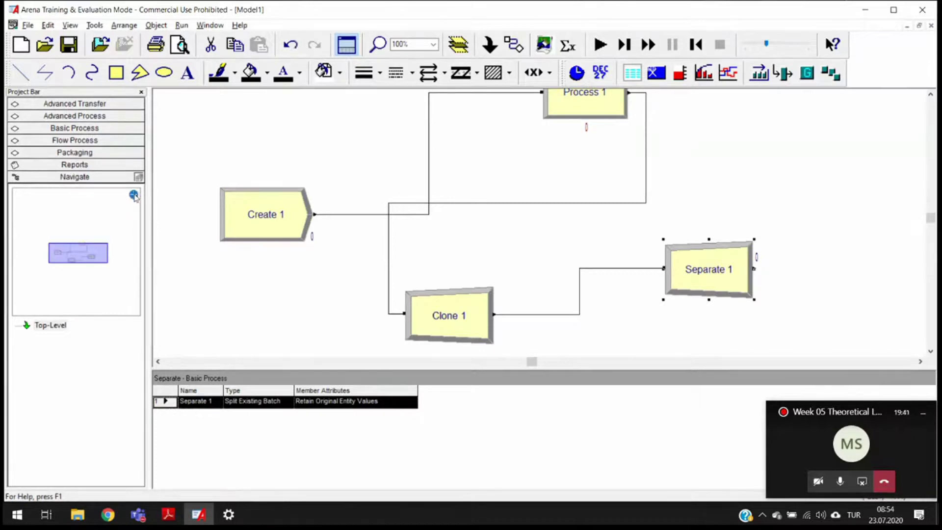
mouse_move(66, 257)
left_mouse_down()
mouse_move(62, 247)
mouse_move(44, 251)
mouse_move(46, 264)
mouse_move(81, 261)
mouse_move(76, 238)
mouse_move(42, 249)
mouse_move(44, 264)
mouse_move(76, 265)
mouse_move(80, 253)
mouse_move(68, 281)
left_mouse_up()
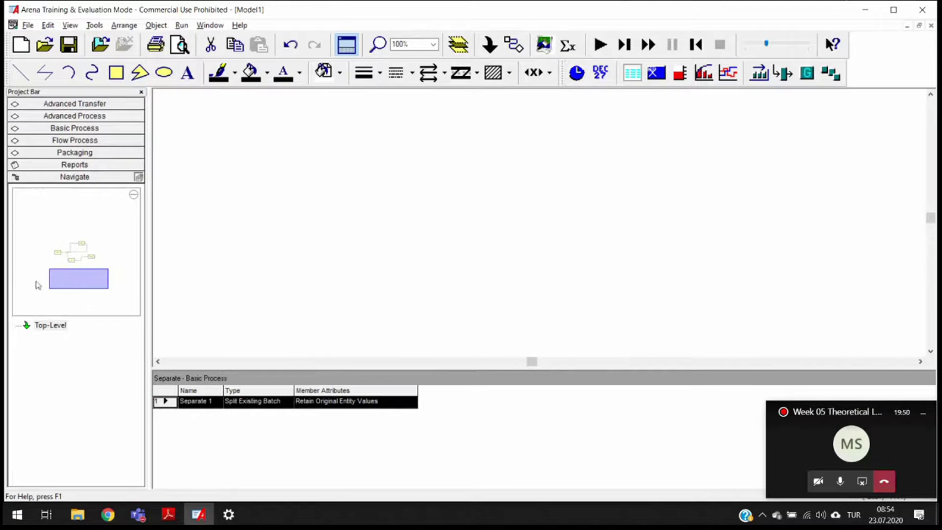
Shift the view area in the Navigate overview around the flowchart and bring it back over the modules
mouse_move(76, 279)
left_mouse_down()
mouse_move(54, 256)
mouse_move(52, 231)
mouse_move(85, 259)
mouse_move(94, 247)
mouse_move(65, 240)
mouse_move(64, 260)
mouse_move(78, 256)
mouse_move(78, 236)
mouse_move(70, 253)
left_mouse_up()
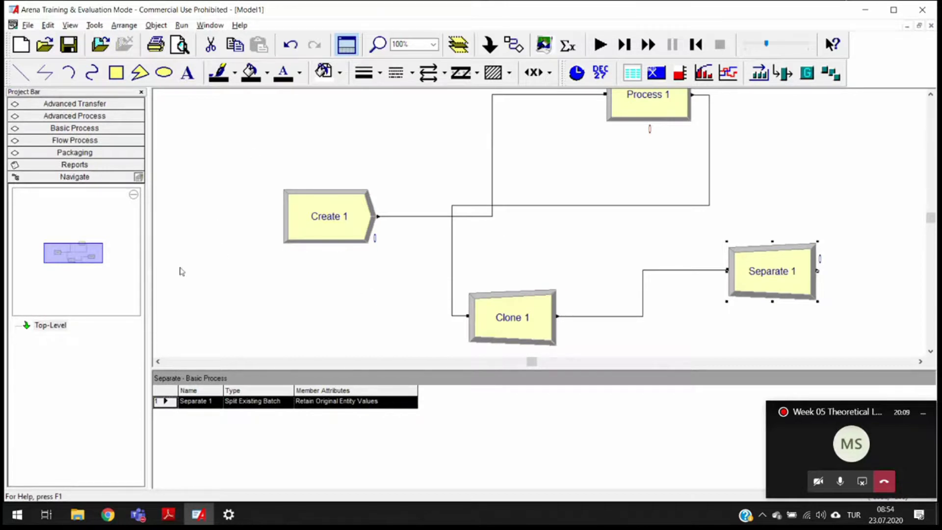
mouse_move(83, 256)
left_mouse_down()
mouse_move(61, 239)
mouse_move(98, 260)
mouse_move(79, 240)
mouse_move(104, 265)
mouse_move(86, 236)
mouse_move(84, 263)
left_mouse_up()
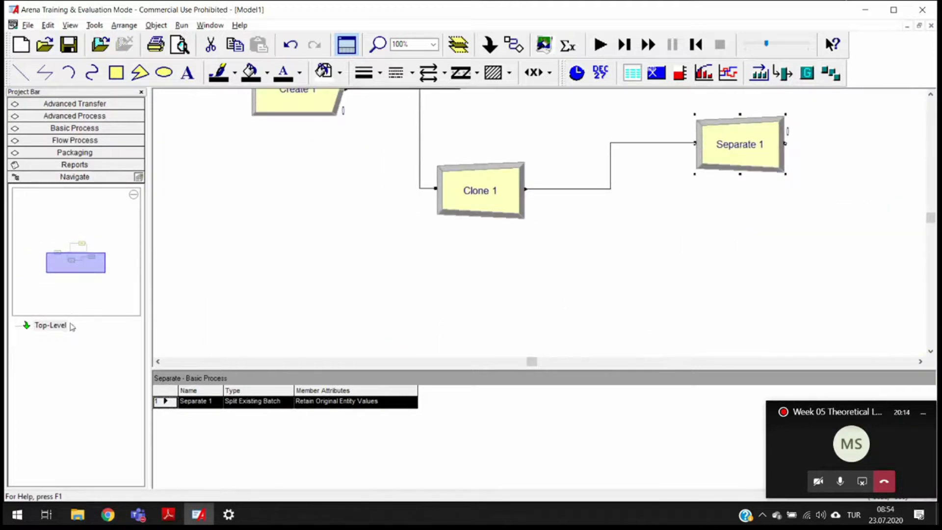
left_click_drag(76, 252, 76, 253)
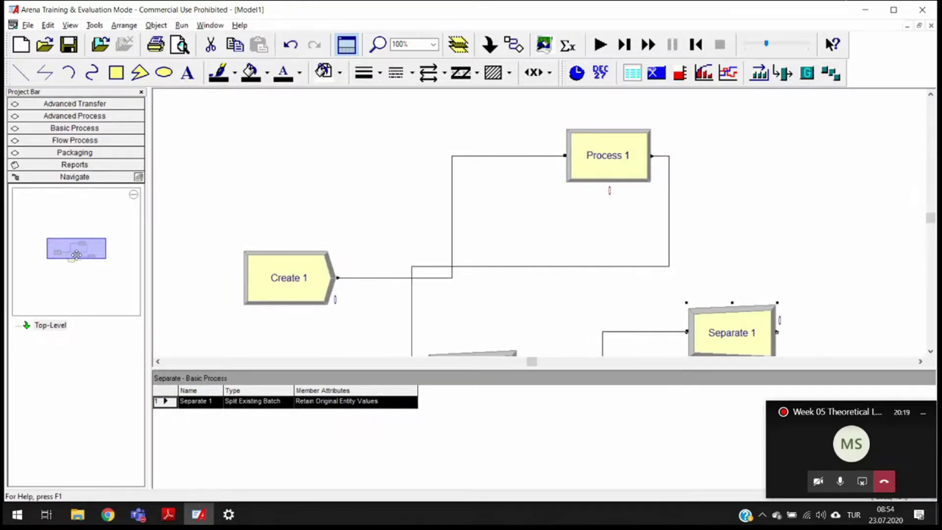
left_click_drag(77, 254, 74, 260)
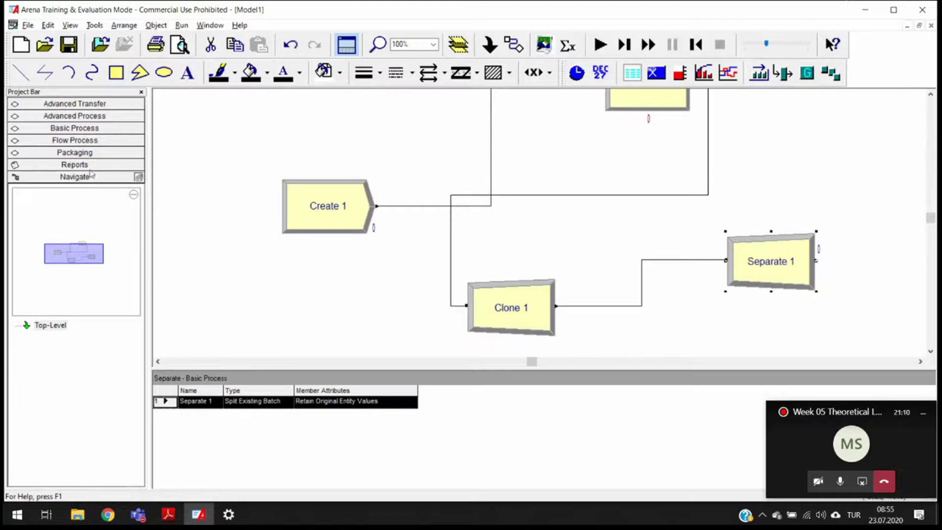
Detach the Advanced Transfer template panel from the Project Bar
left_click(75, 128)
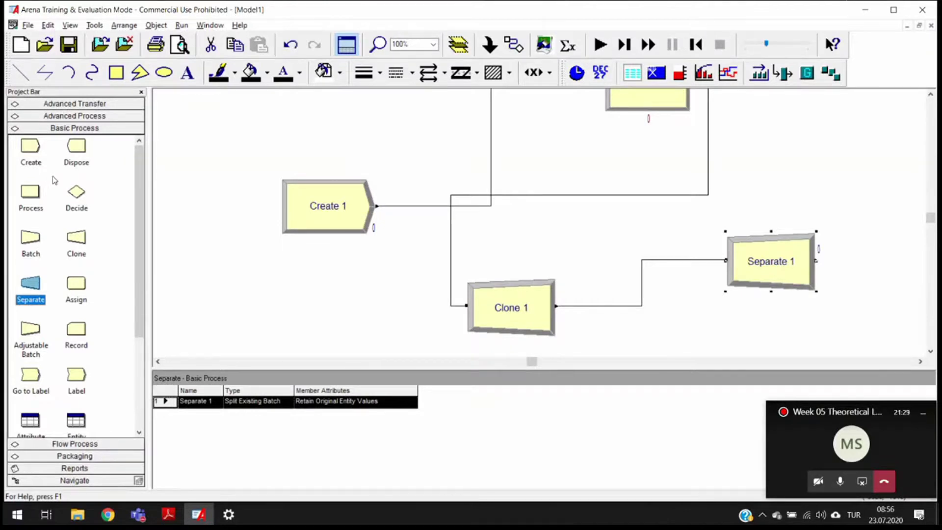
left_click(82, 104)
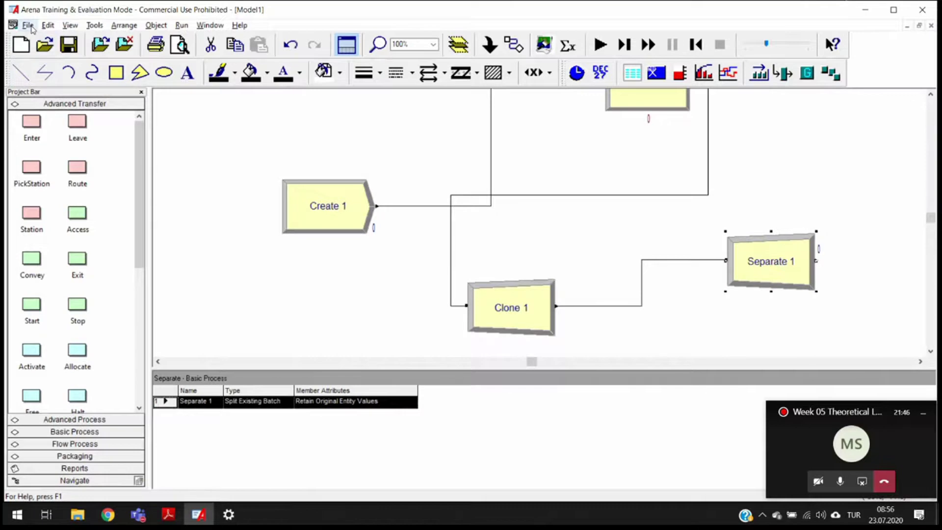
left_click(30, 26)
mouse_move(60, 140)
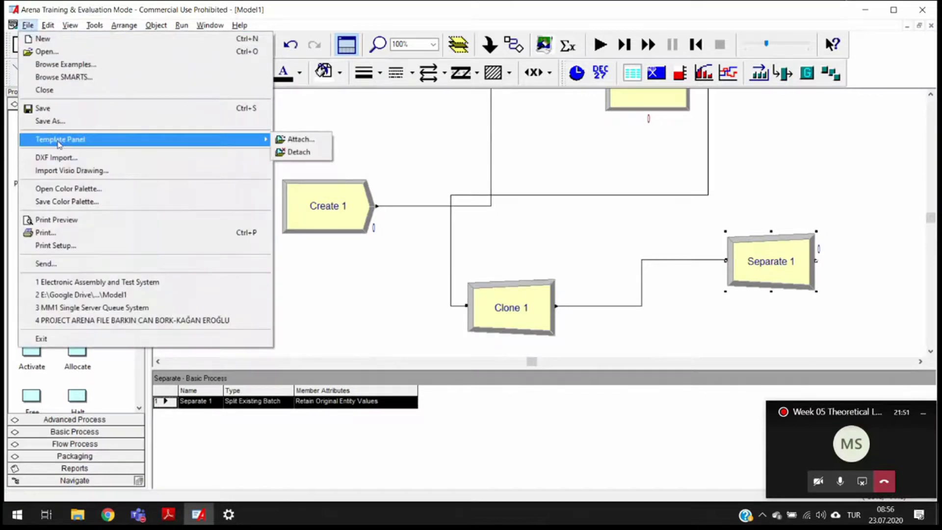
left_click(340, 267)
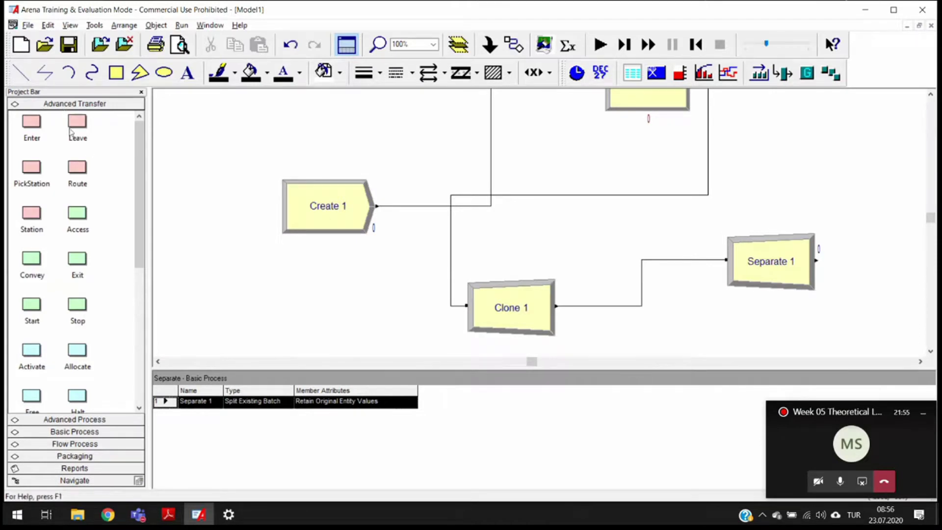
left_click(28, 25)
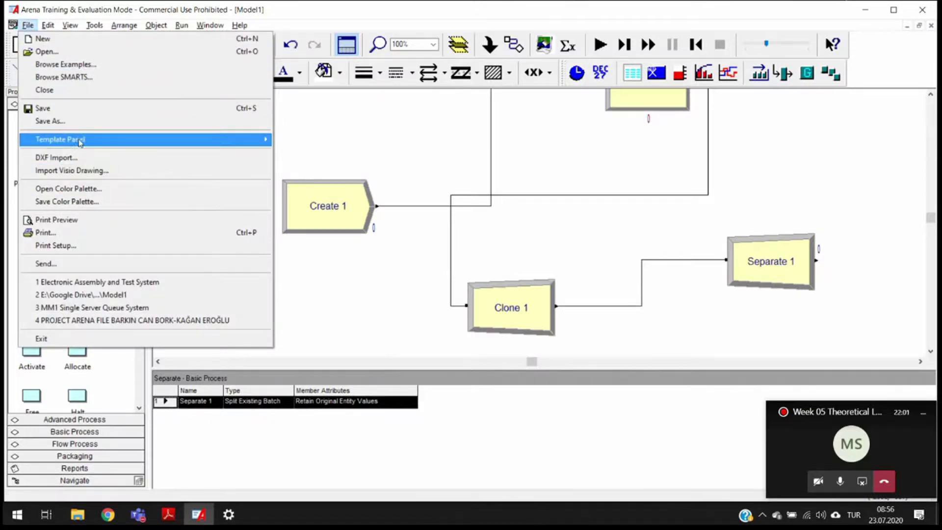
mouse_move(81, 141)
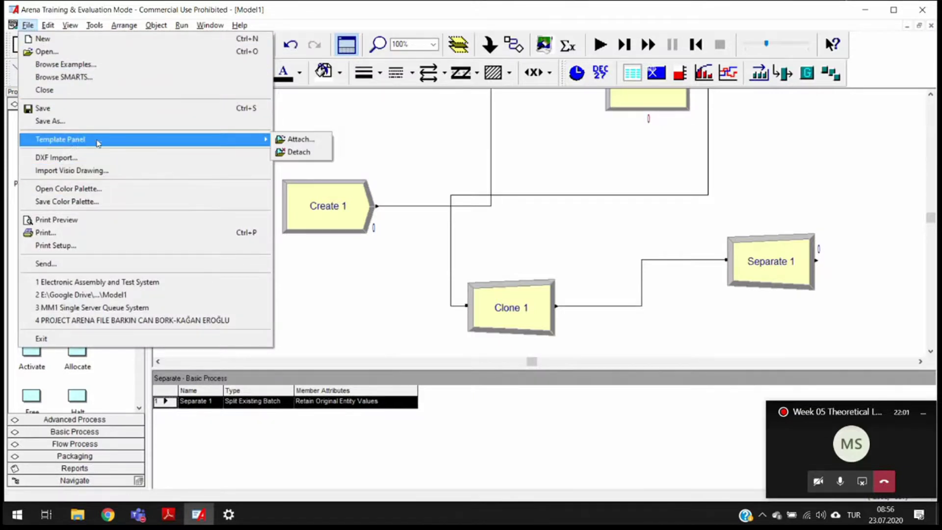
left_click(305, 160)
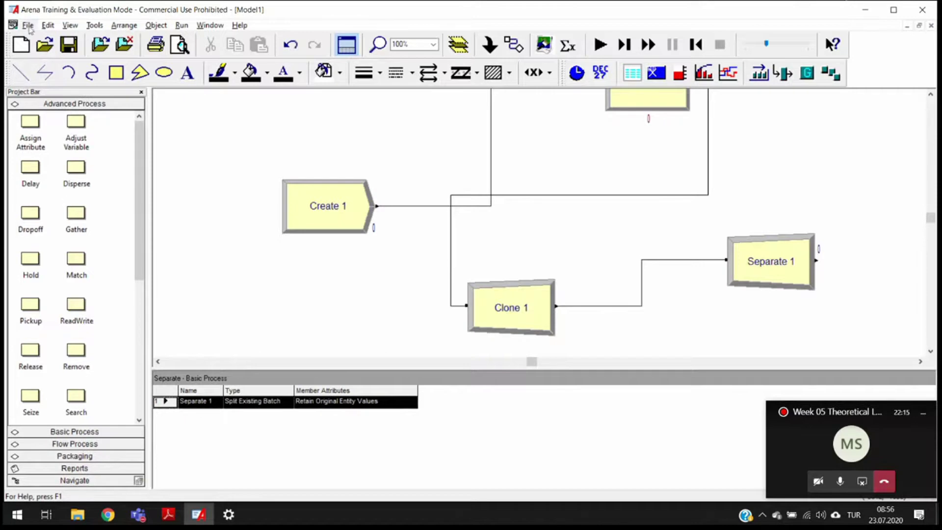
Attach the AdvancedTransfer.tpo template panel from Arena's Template folder to the Project Bar, enlarging the file icons while choosing
left_click(28, 25)
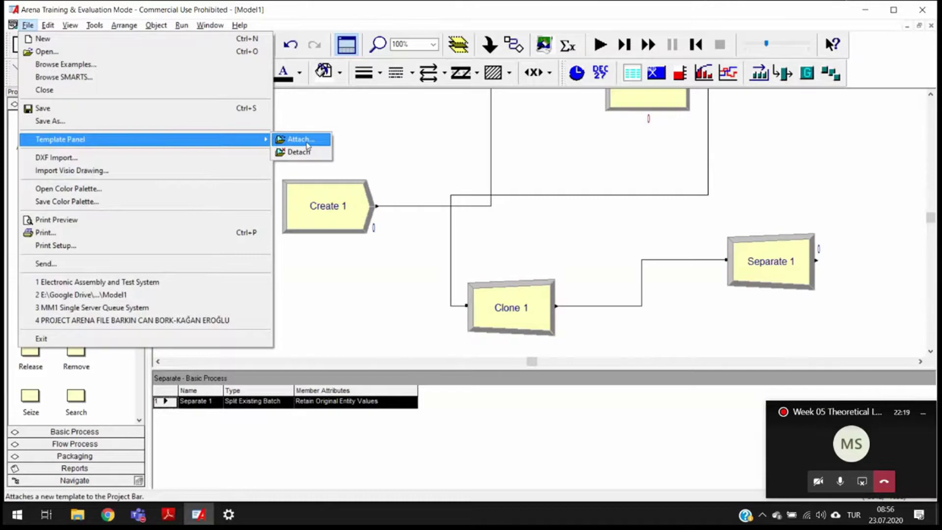
left_click(302, 140)
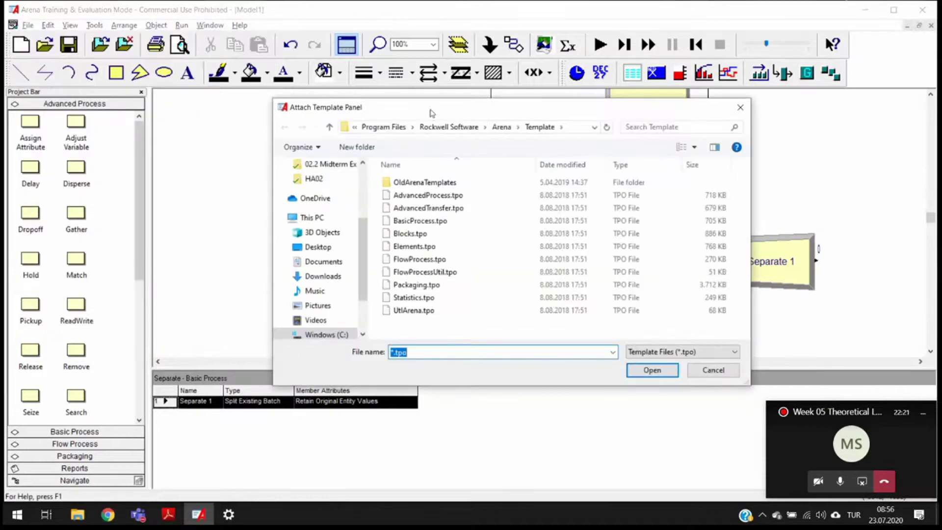
left_click_drag(444, 112, 390, 107)
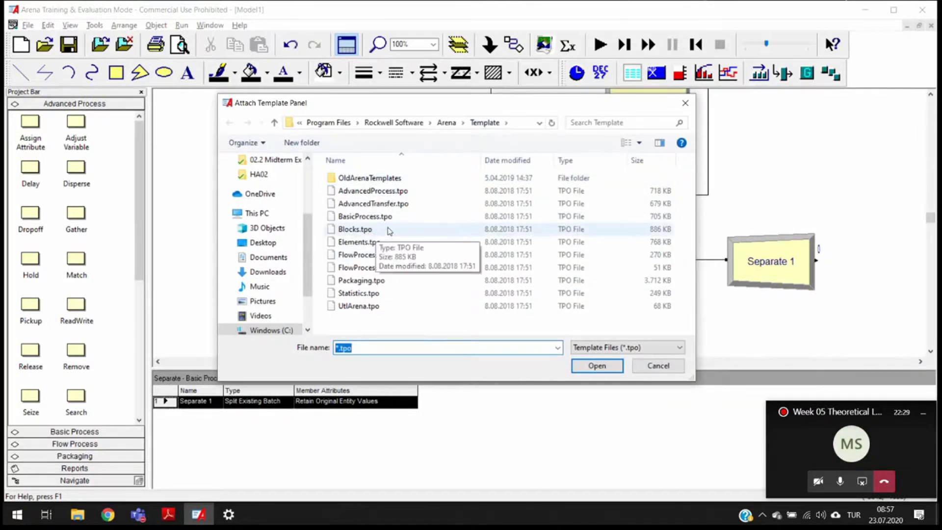
scroll(454, 247, "up", 4, "ctrl")
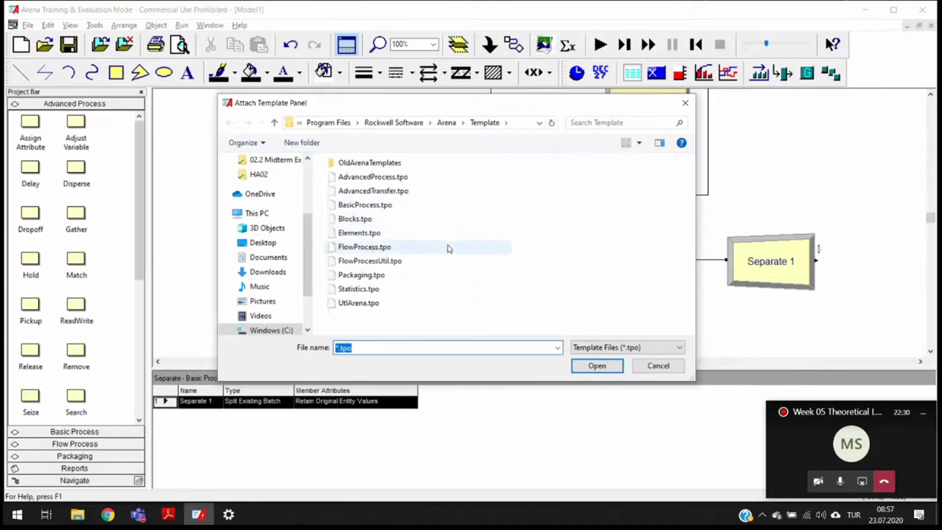
scroll(449, 248, "up", 4, "ctrl")
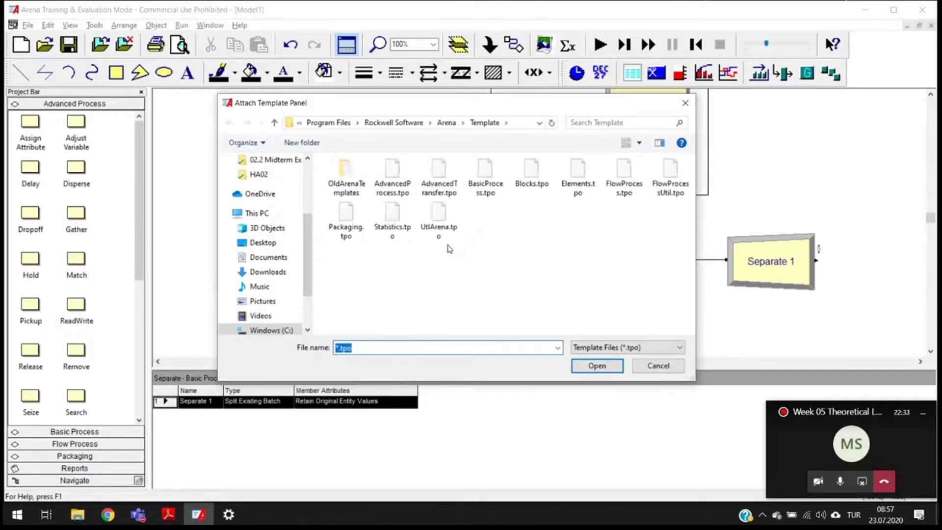
scroll(449, 248, "up", 1, "ctrl")
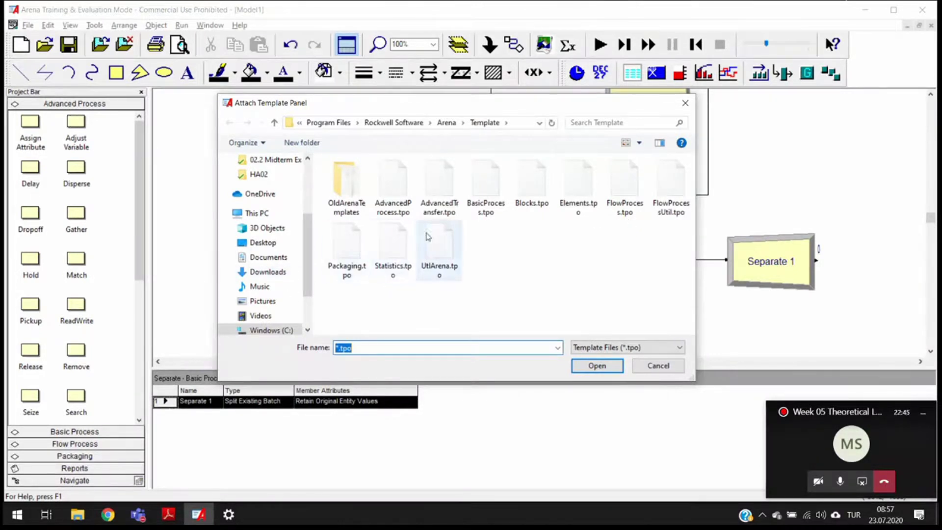
left_click(390, 270)
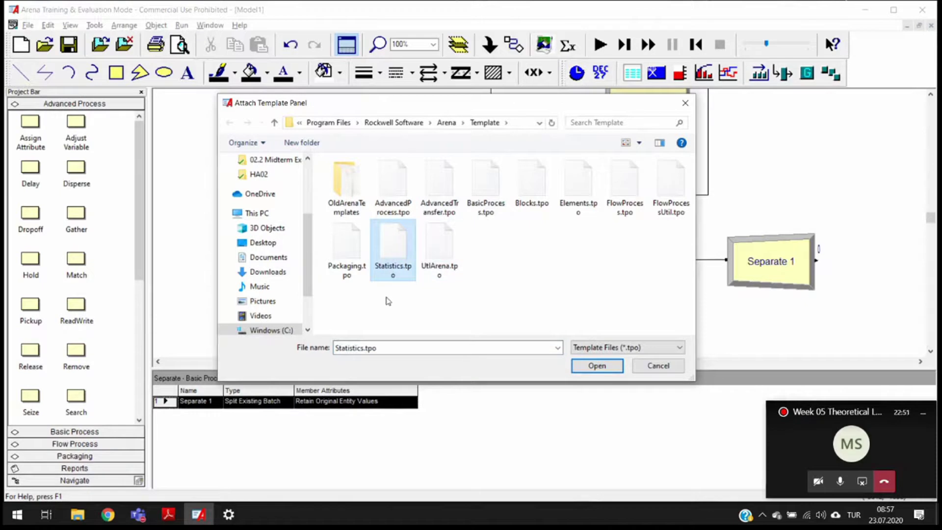
left_click(539, 196)
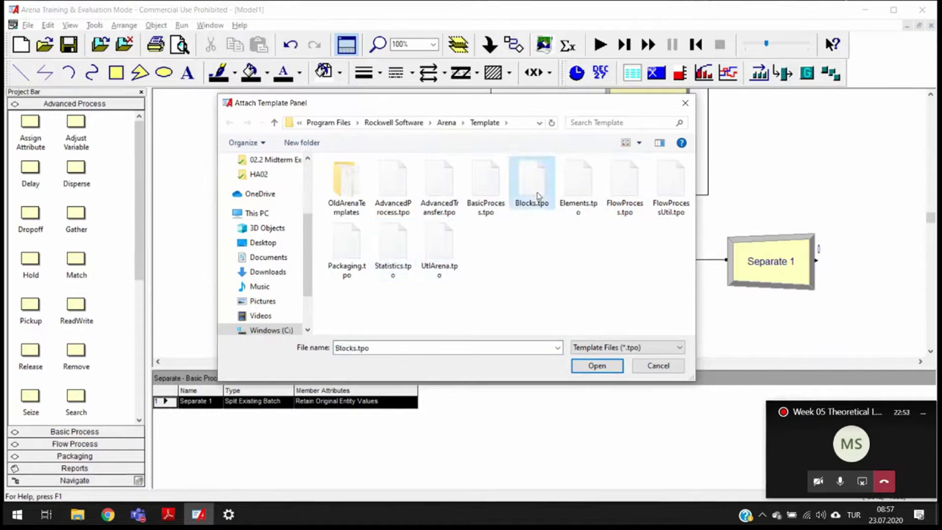
left_click(450, 204)
left_click(597, 365)
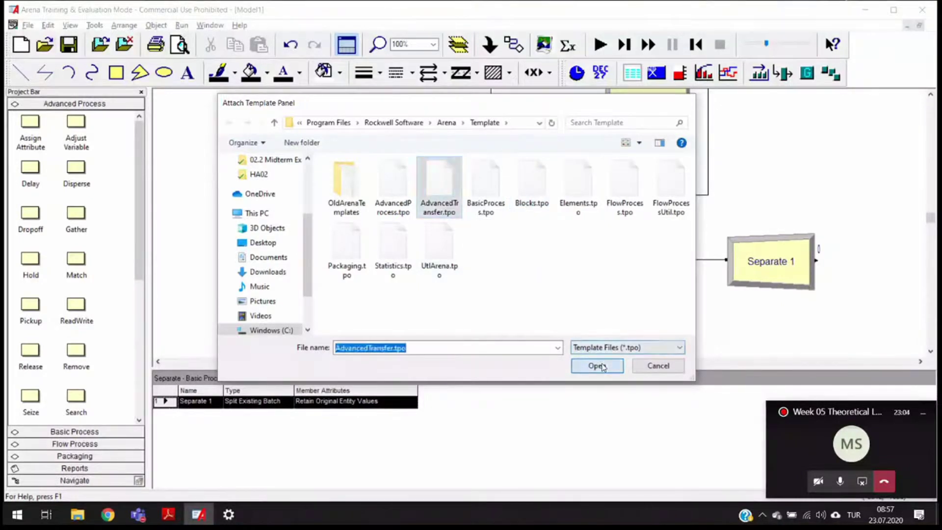
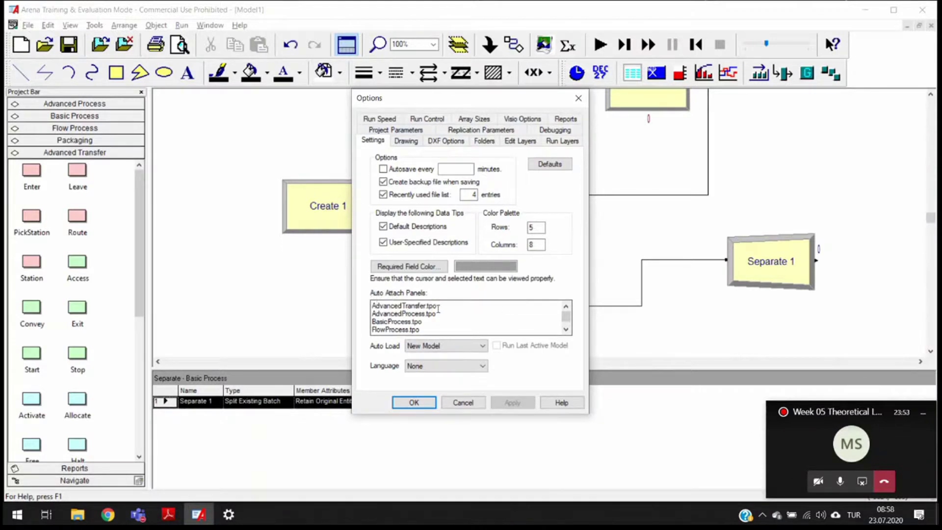
Remove AdvancedTransfer.tpo and AdvancedProcess.tpo from the Auto Attach Panels list in the Options settings and apply the change
left_click(566, 329)
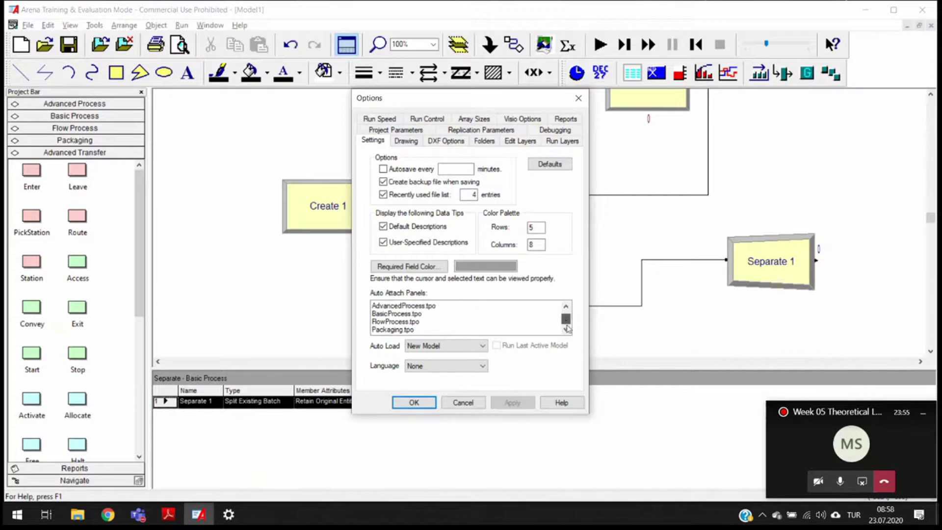
scroll(566, 319, "up", 1)
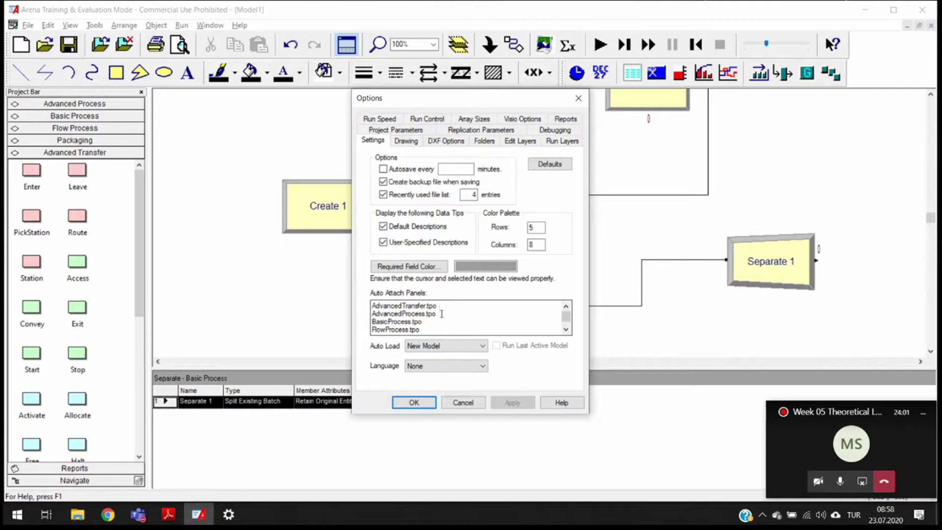
left_click_drag(441, 305, 348, 306)
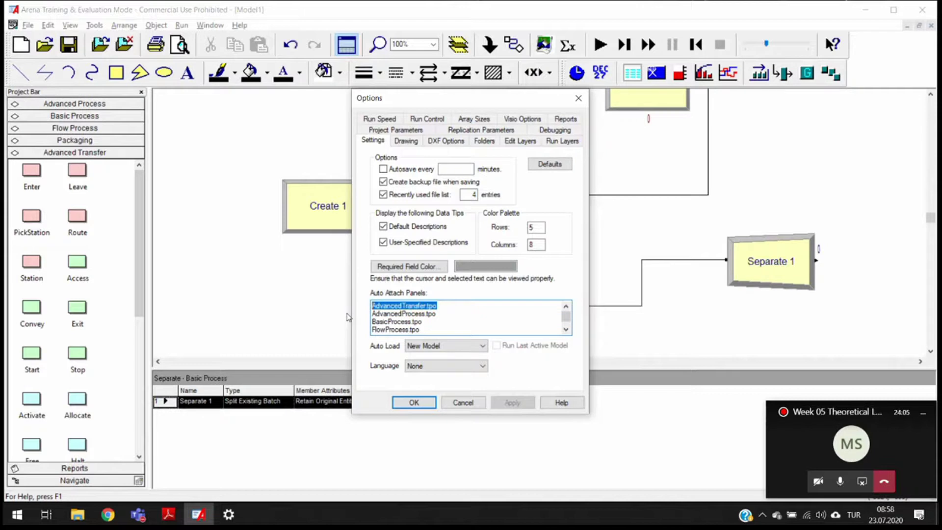
key("Delete")
left_click_drag(444, 315, 371, 314)
key("Delete")
key("Delete")
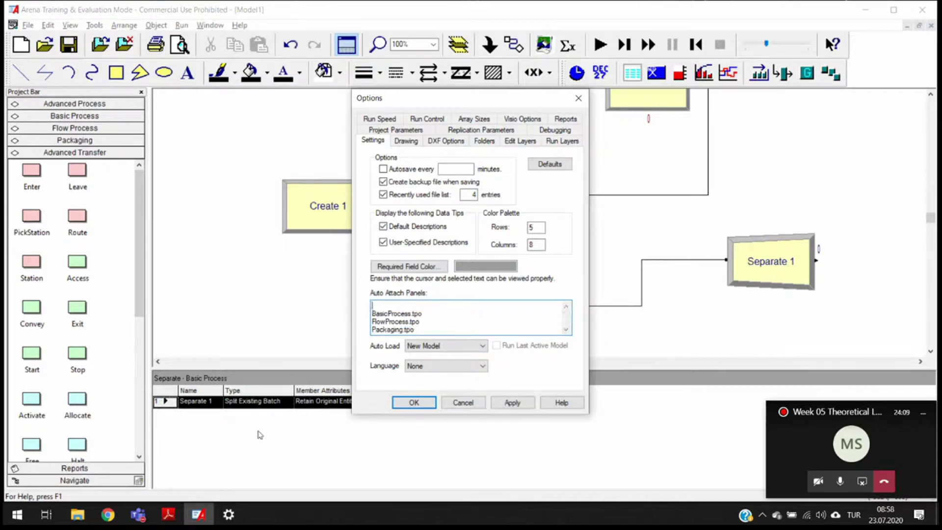
key("Delete")
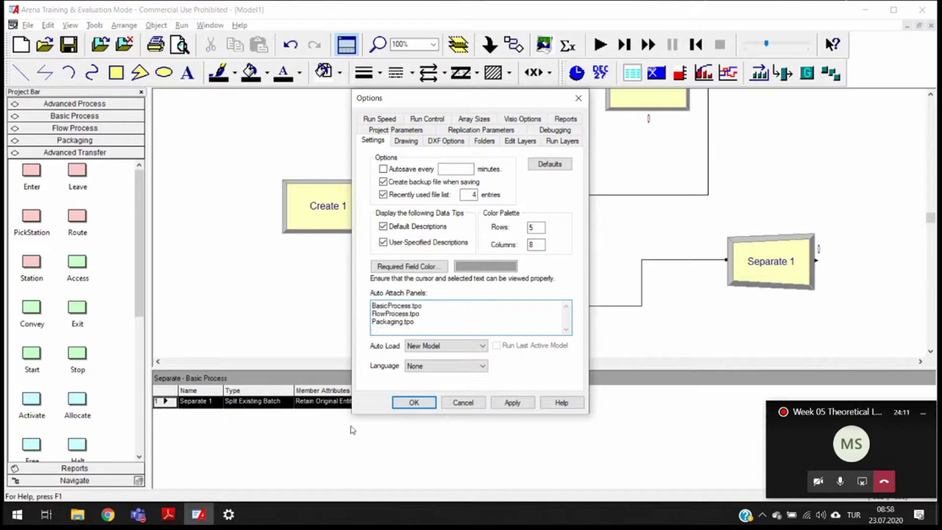
left_click(413, 402)
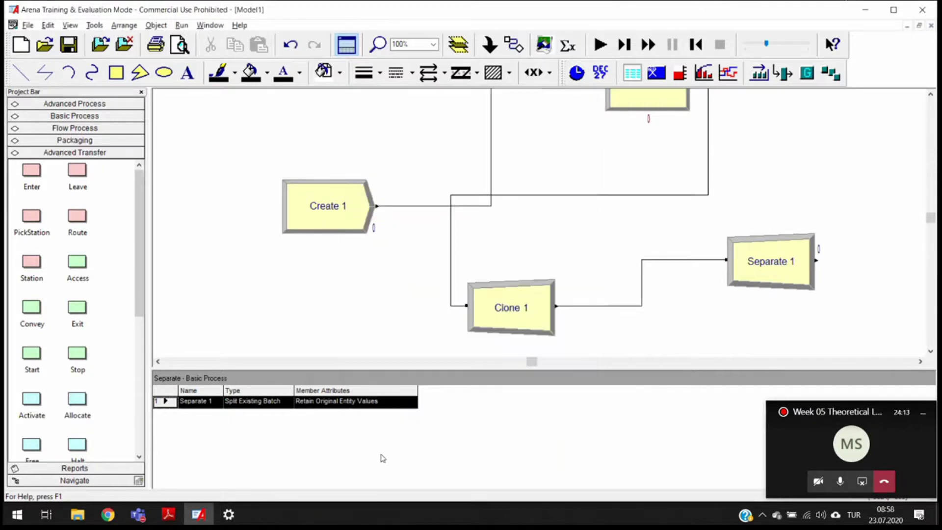
Close and relaunch Arena, accept the training mode notice and maximize the window
left_click(922, 9)
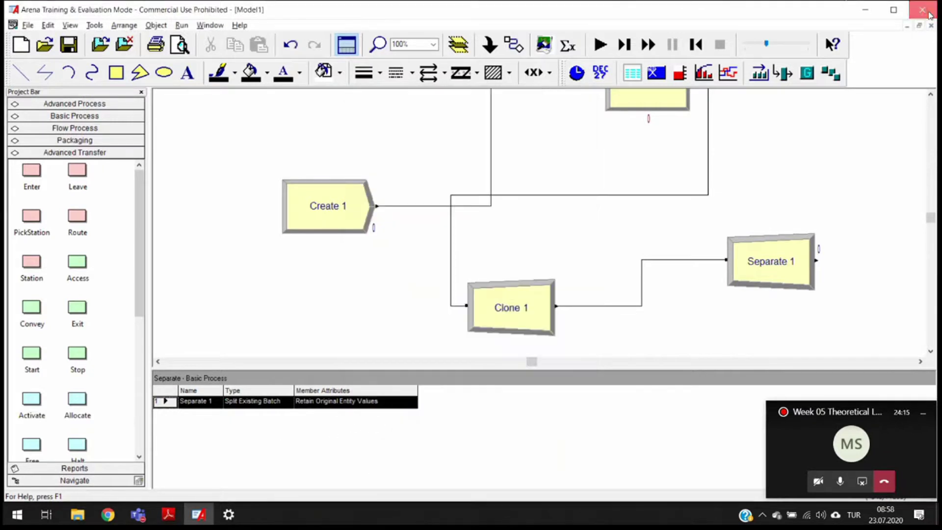
left_click(472, 286)
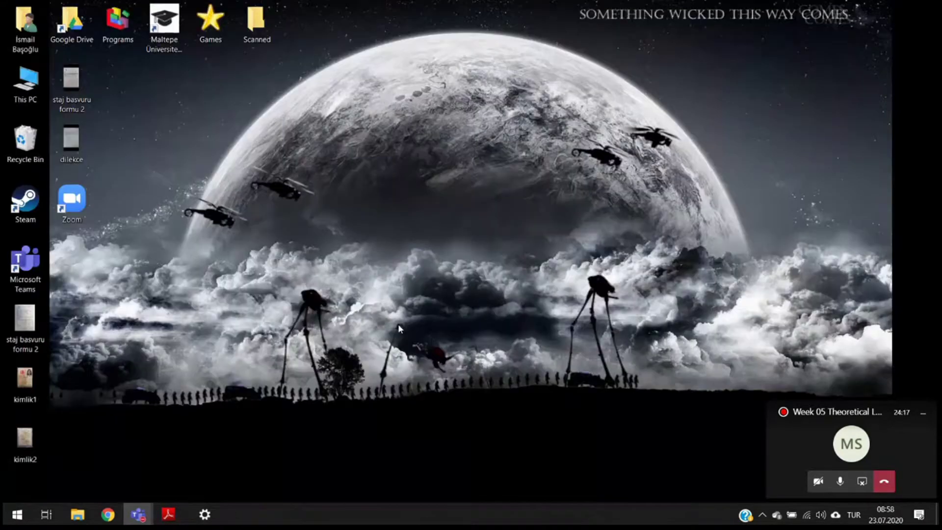
left_click(17, 514)
type("aren")
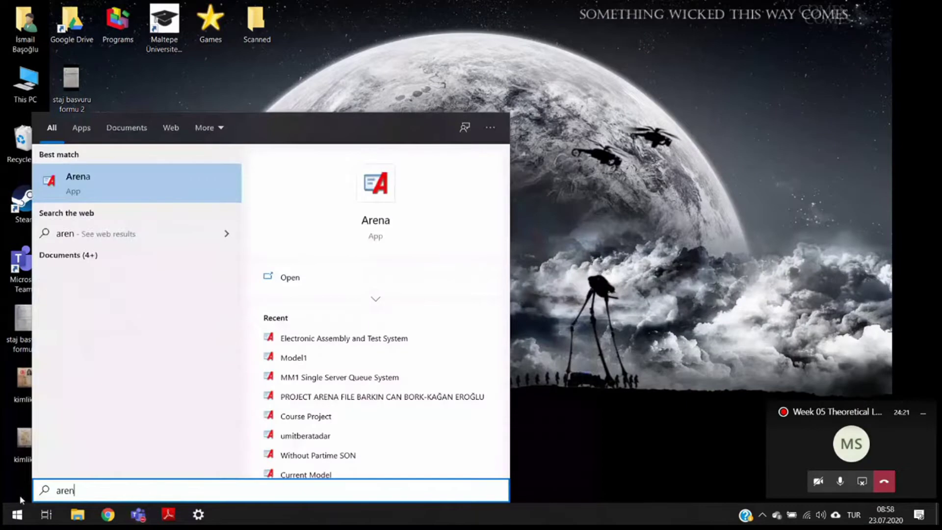
left_click(164, 184)
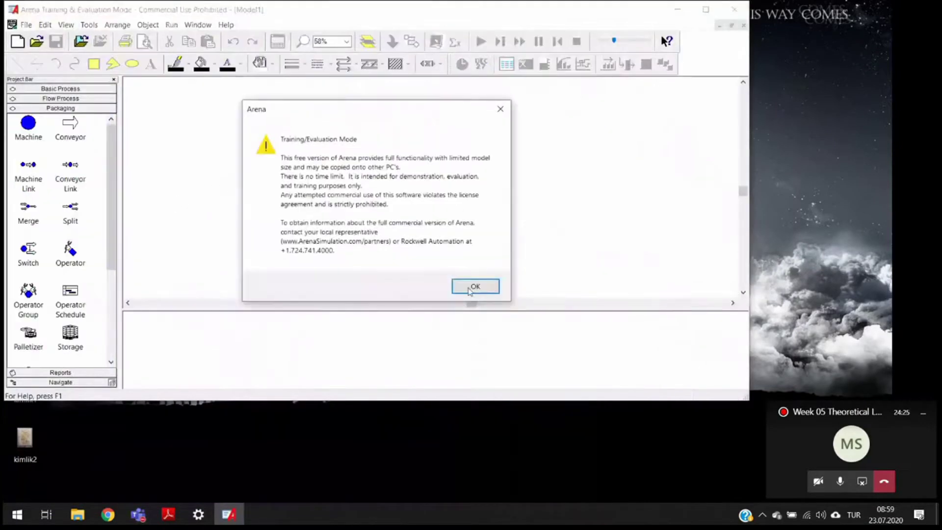
left_click(471, 289)
left_click(706, 8)
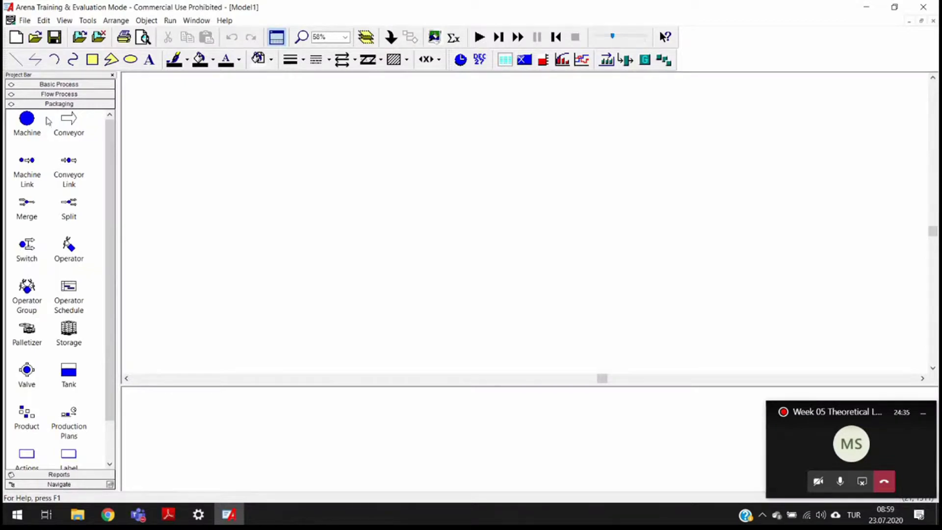
Review the Auto Attach Panels list in the Options settings and close the dialog without changing anything
left_click(64, 20)
mouse_move(88, 21)
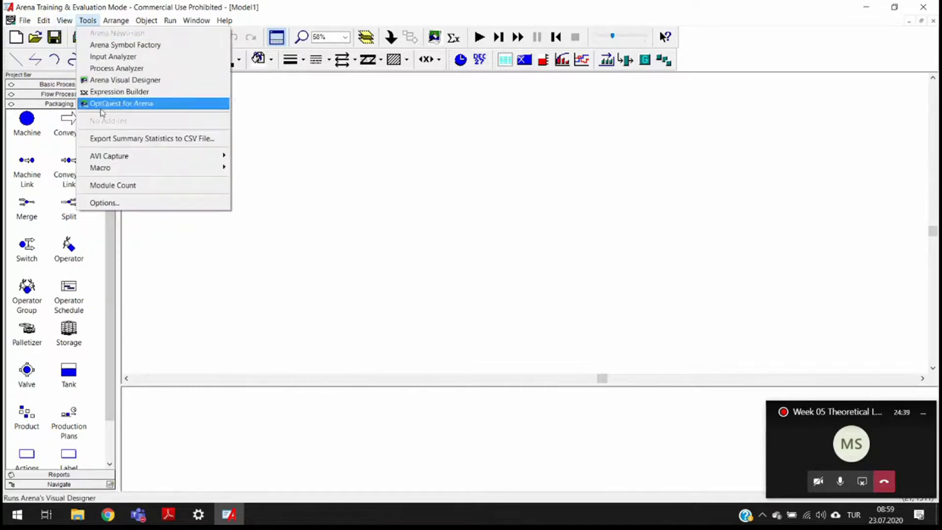
left_click(118, 204)
left_click(421, 320)
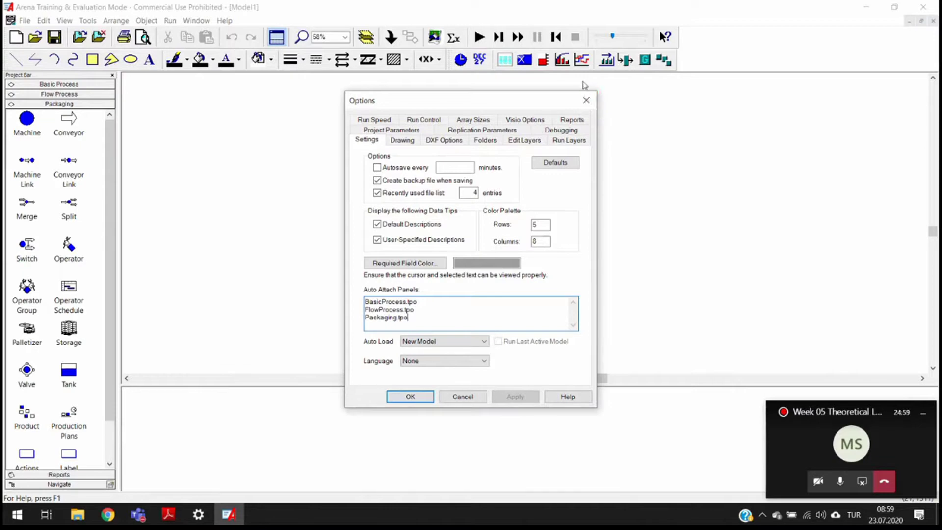
left_click(584, 102)
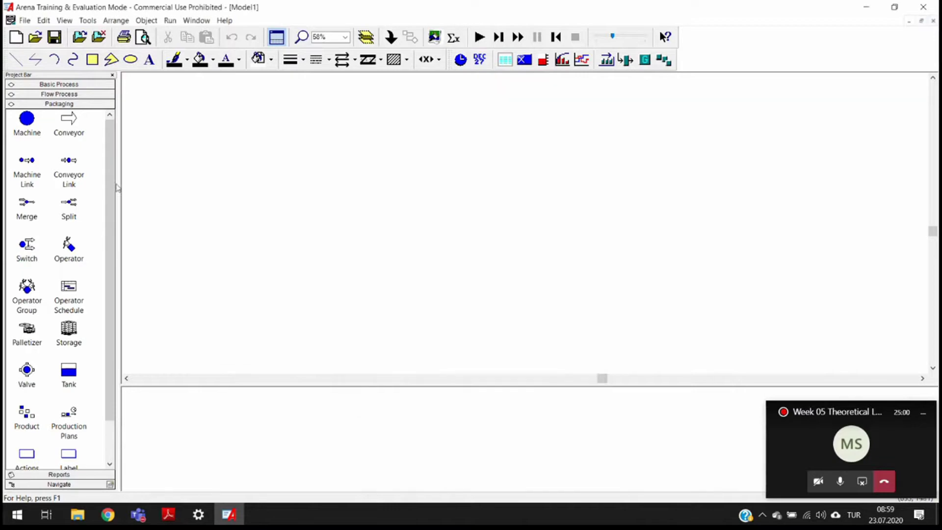
Place a Process module from the Basic Process panel in the empty model window
left_click(60, 85)
left_click_drag(29, 151, 411, 187)
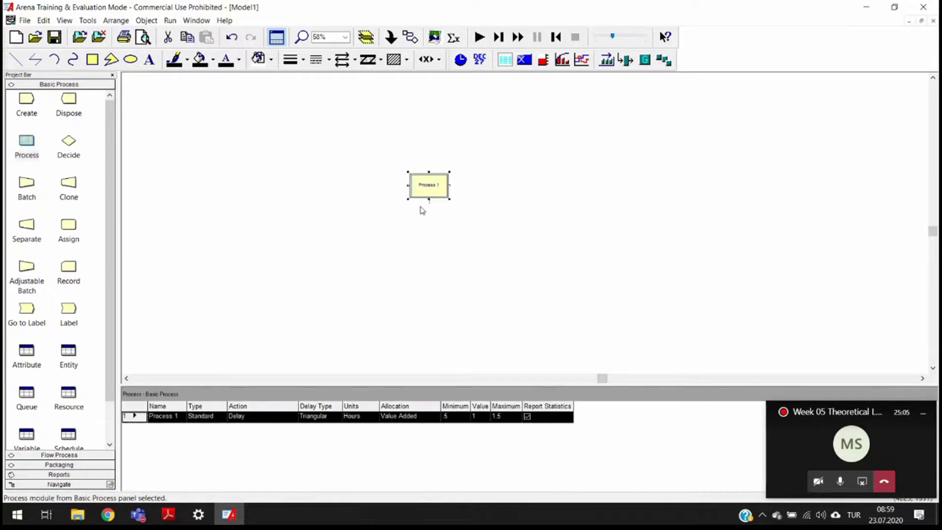
key("plus")
key("plus")
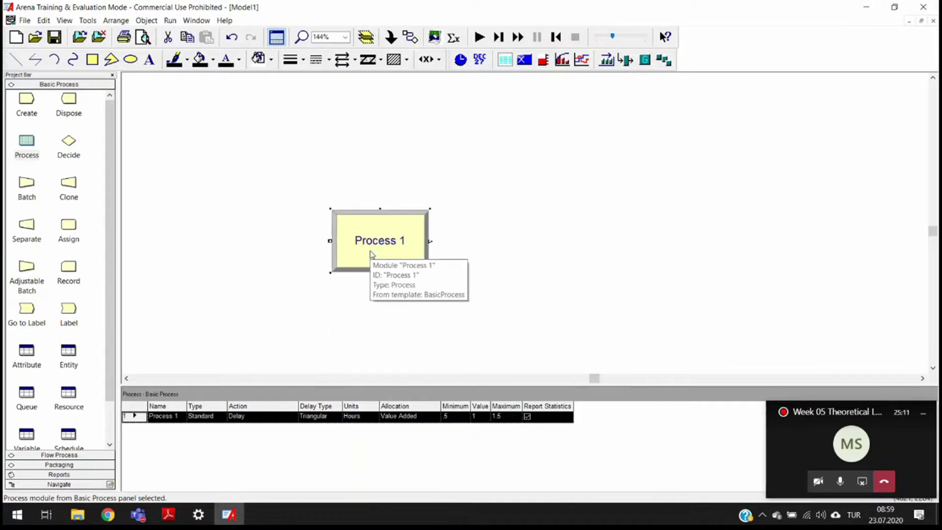
Move the model view up and down around Process 1 to examine vertical view movement
key("minus")
scroll(378, 235, "up", 2)
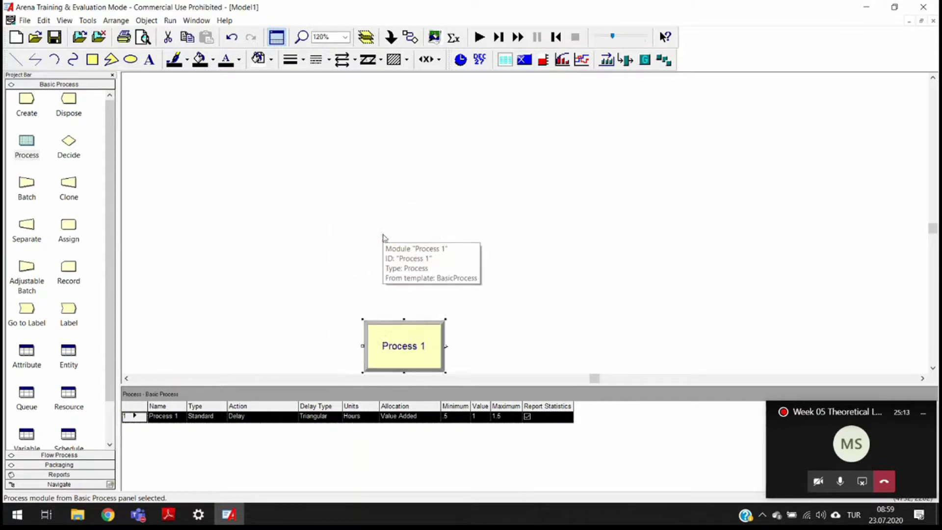
scroll(383, 238, "down", 4)
scroll(384, 239, "up", 2)
scroll(384, 239, "down", 2)
scroll(384, 239, "up", 1)
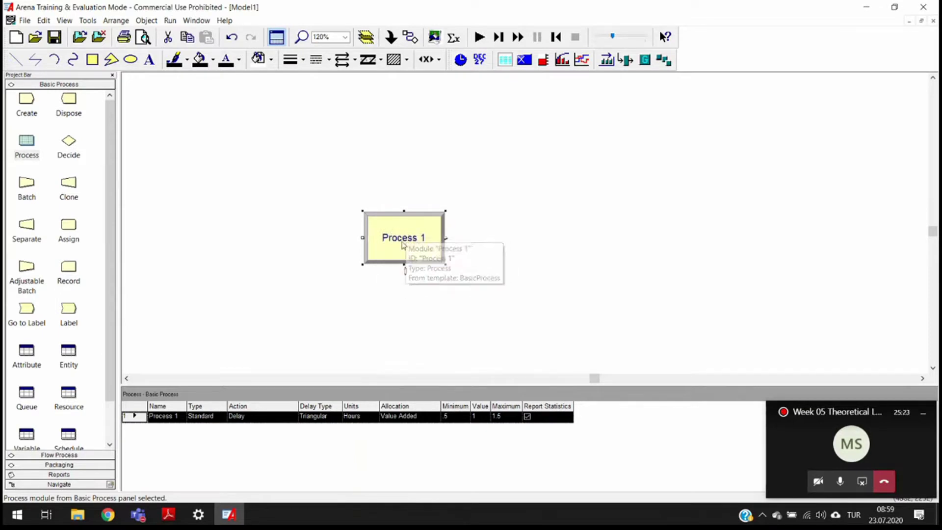
scroll(395, 275, "up", 2)
scroll(395, 272, "down", 4)
scroll(395, 272, "up", 2)
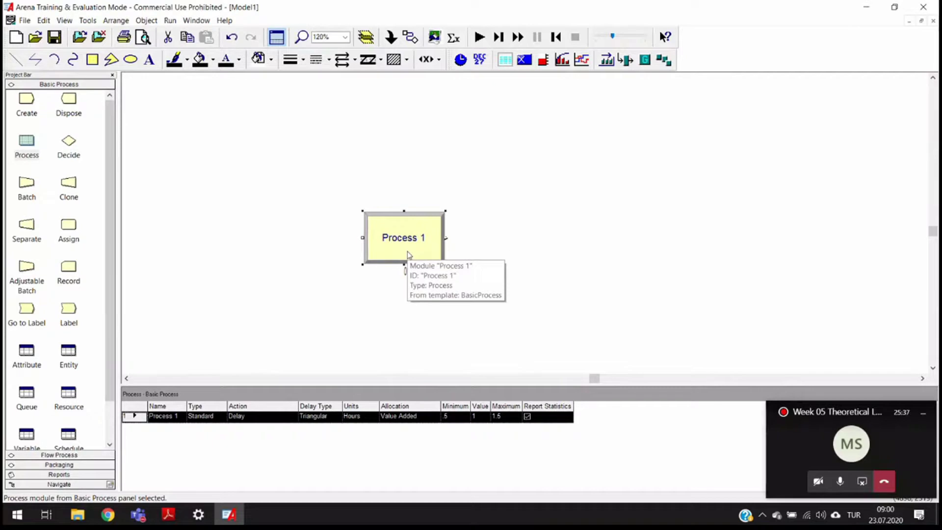
Examine Process 1 at several zoom levels by zooming out and in, and minimize the meeting window covering the workspace
key("minus")
key("minus")
key("minus")
key("minus")
key("minus")
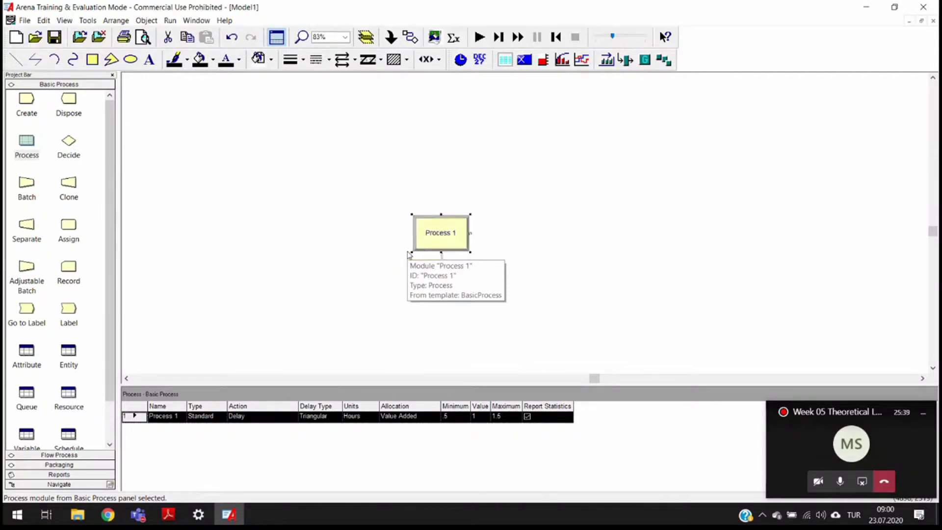
key("Left")
key("Left")
key("Left")
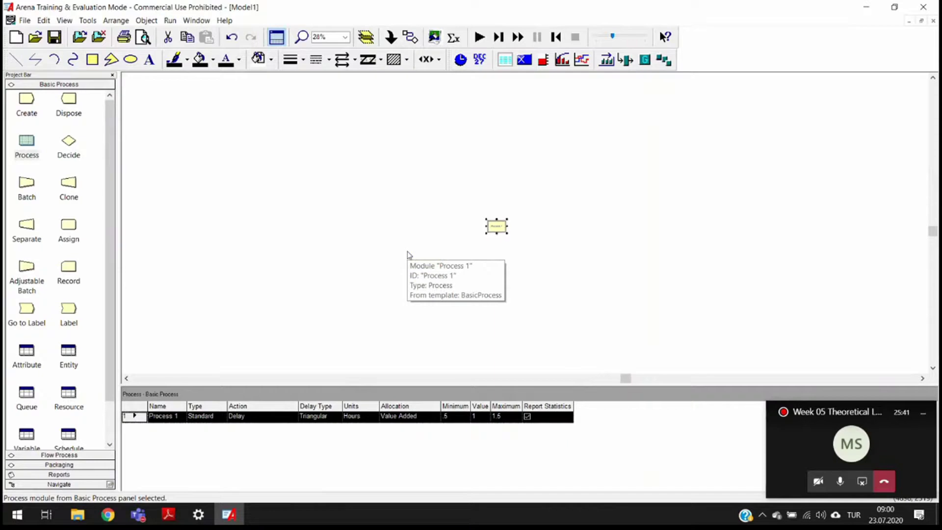
key("plus")
key("plus")
key("plus")
key("plus")
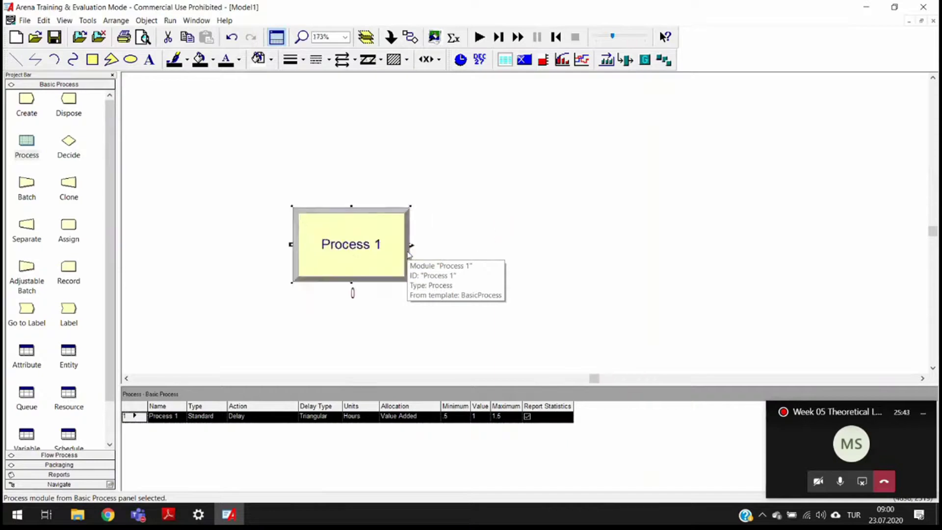
key("minus")
key("minus")
key("Left")
key("Left")
key("Right")
key("minus")
left_click(923, 413)
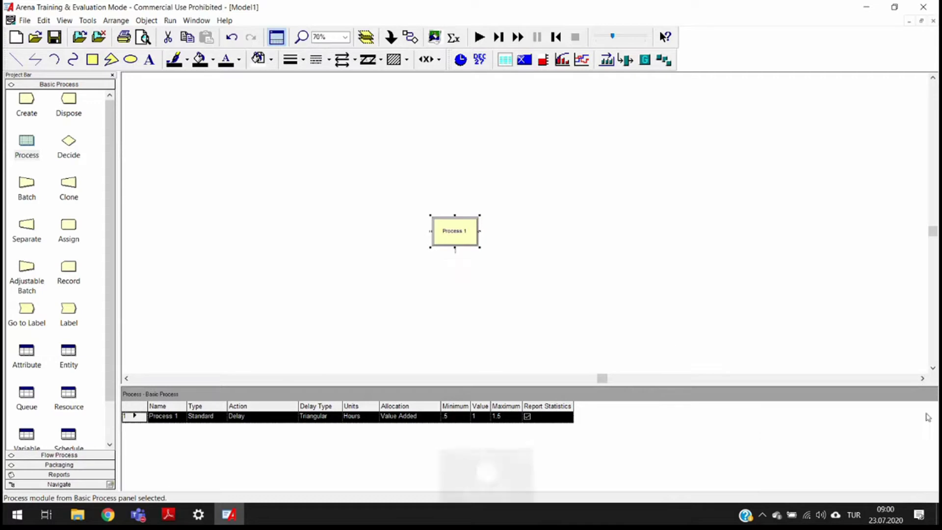
key("plus")
key("plus")
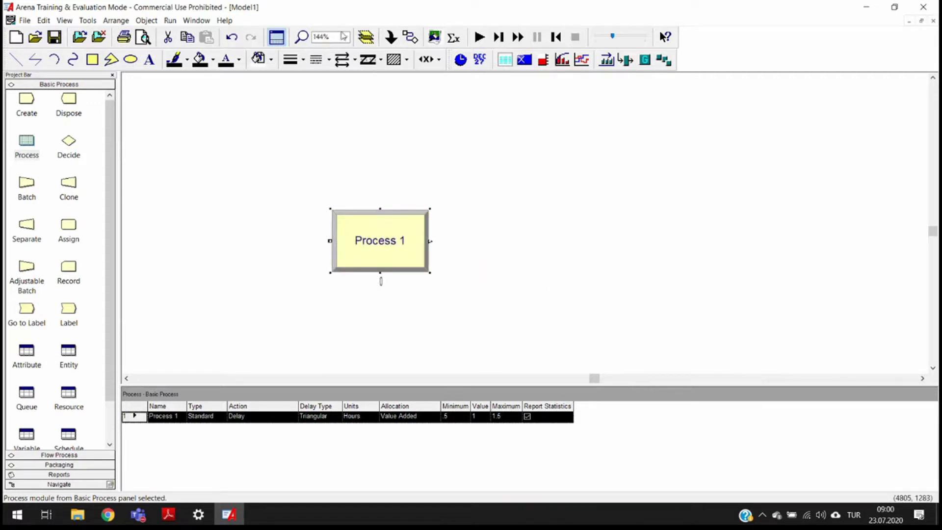
View the model at the preset zoom levels 10%, 100% and 400%
left_click(345, 38)
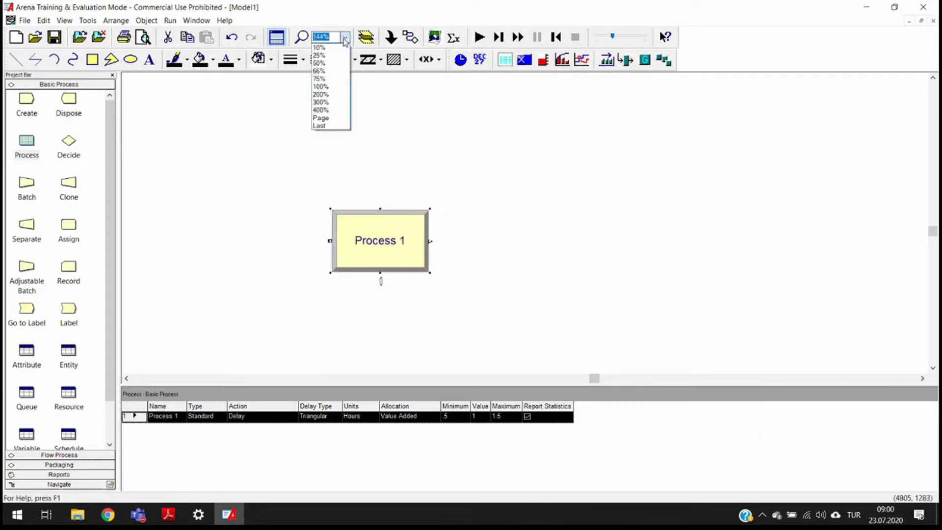
left_click(320, 47)
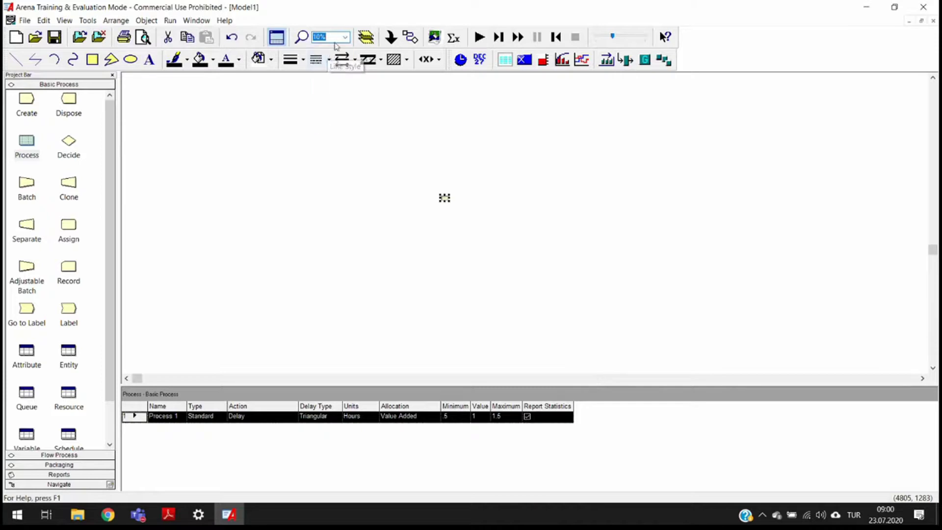
left_click(344, 37)
left_click(334, 86)
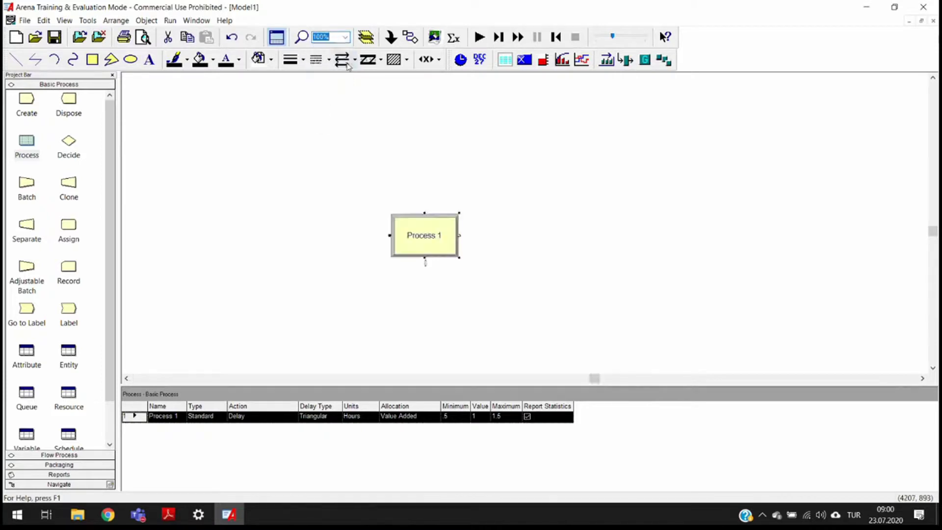
left_click(346, 38)
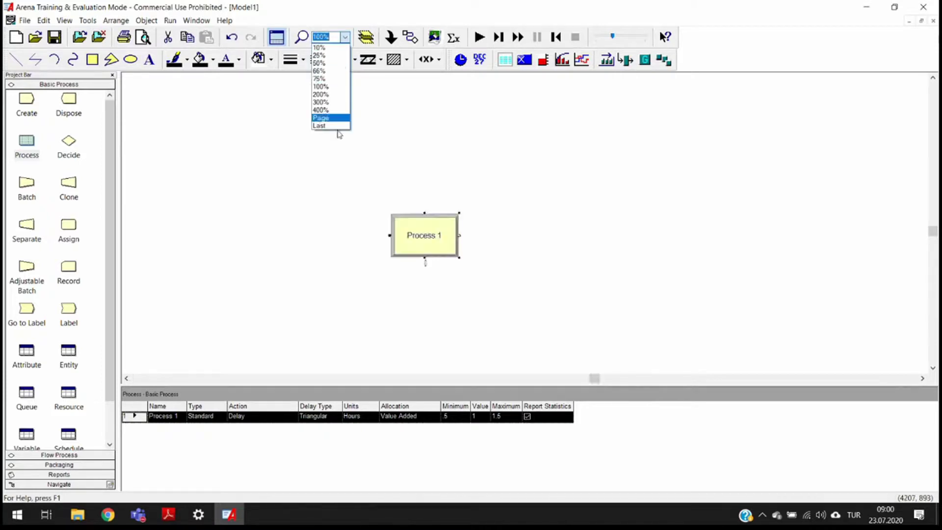
left_click(321, 110)
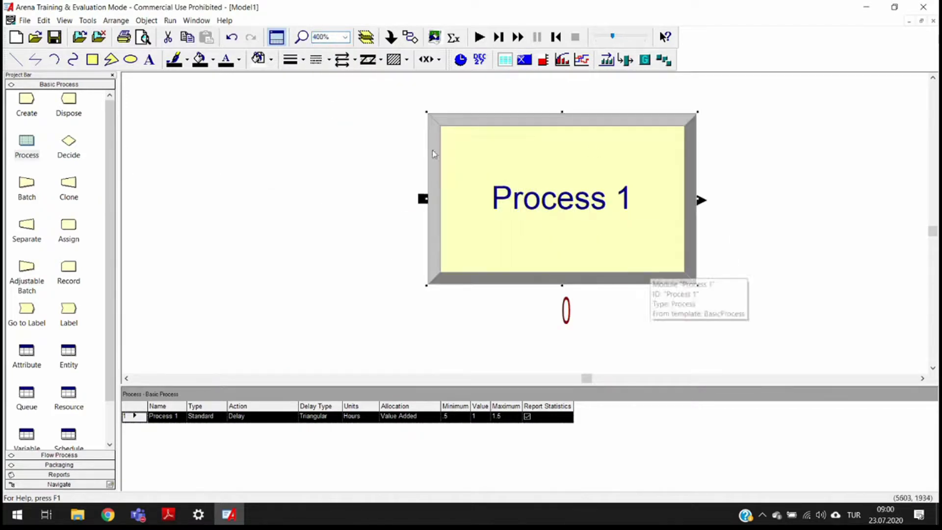
Inspect the variable displayed below Process 1, and zoom the model view back out to 78%
mouse_move(577, 304)
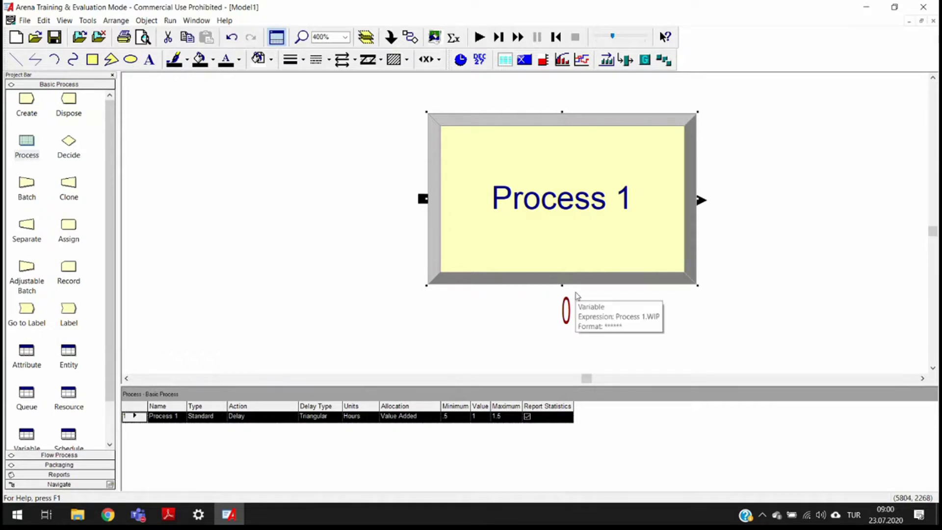
mouse_move(933, 232)
left_mouse_down()
mouse_move(935, 222)
mouse_move(935, 243)
mouse_move(934, 220)
mouse_move(934, 242)
mouse_move(932, 232)
left_mouse_up()
key("minus")
key("minus")
mouse_move(595, 383)
left_mouse_down()
mouse_move(558, 378)
mouse_move(599, 379)
left_mouse_up()
key("minus")
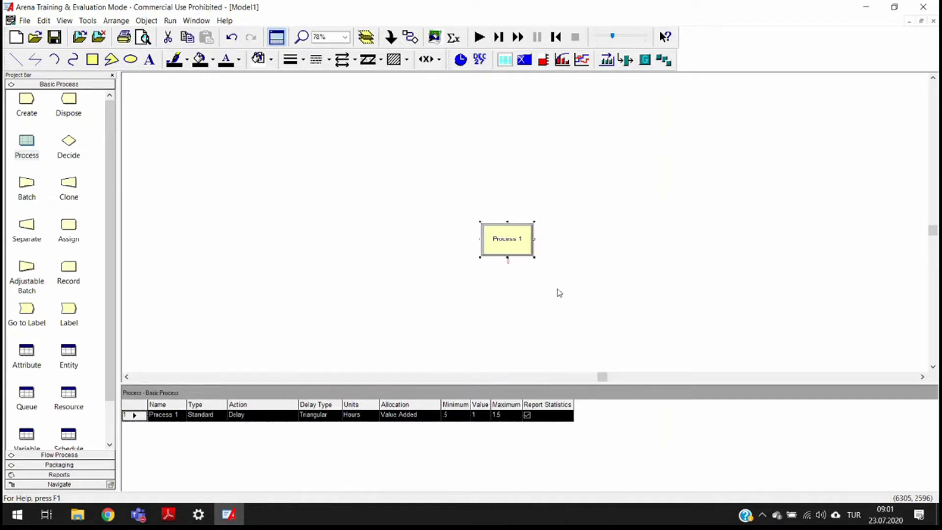
Show the rulers around the model window and hide them again
left_click(64, 20)
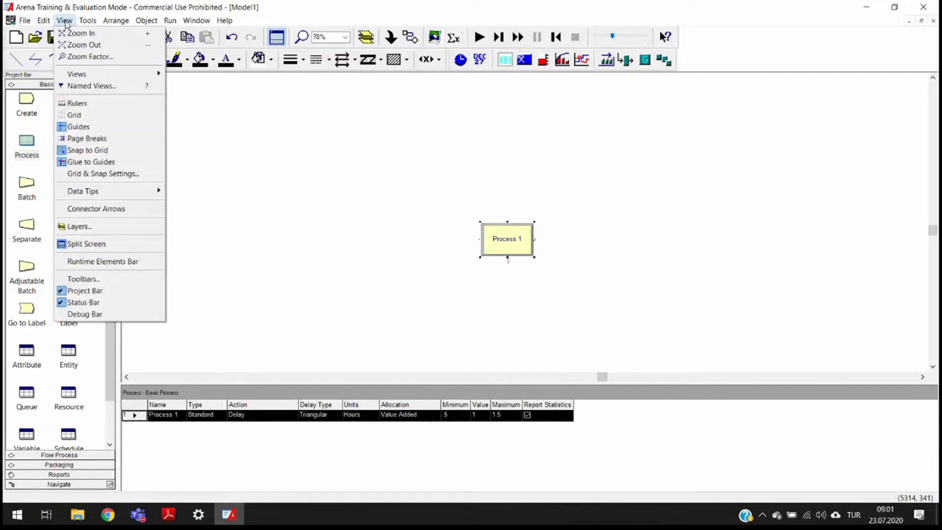
left_click(91, 108)
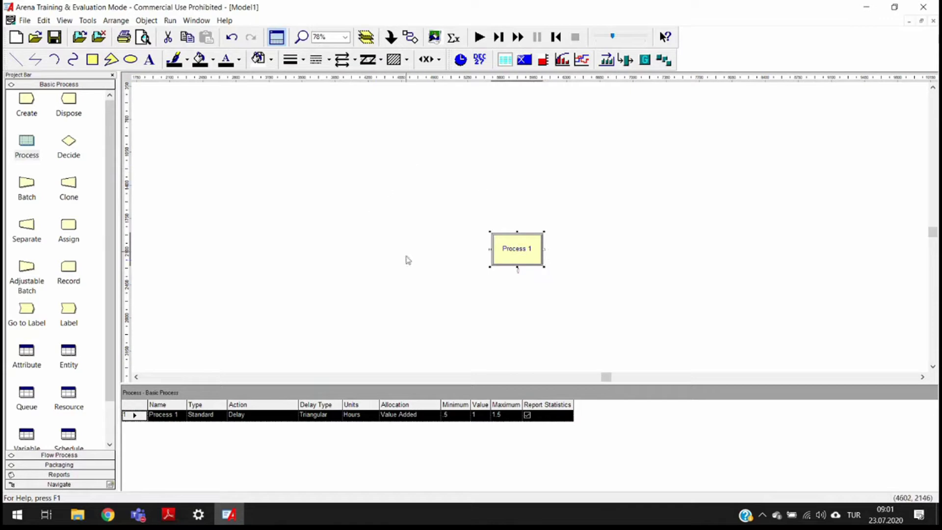
left_click(87, 21)
mouse_move(66, 24)
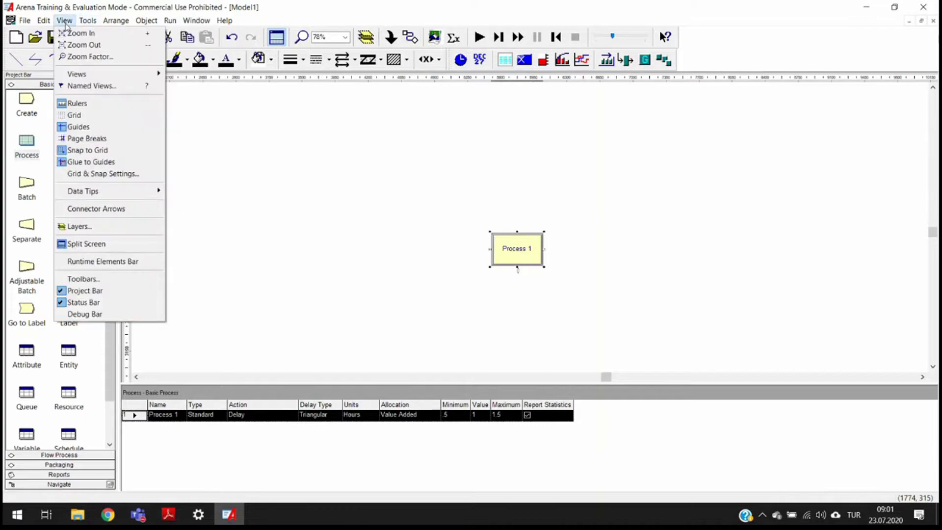
left_click(83, 103)
Show the grid and use it to stack a second Process module directly below the repositioned Process 1
left_click(67, 21)
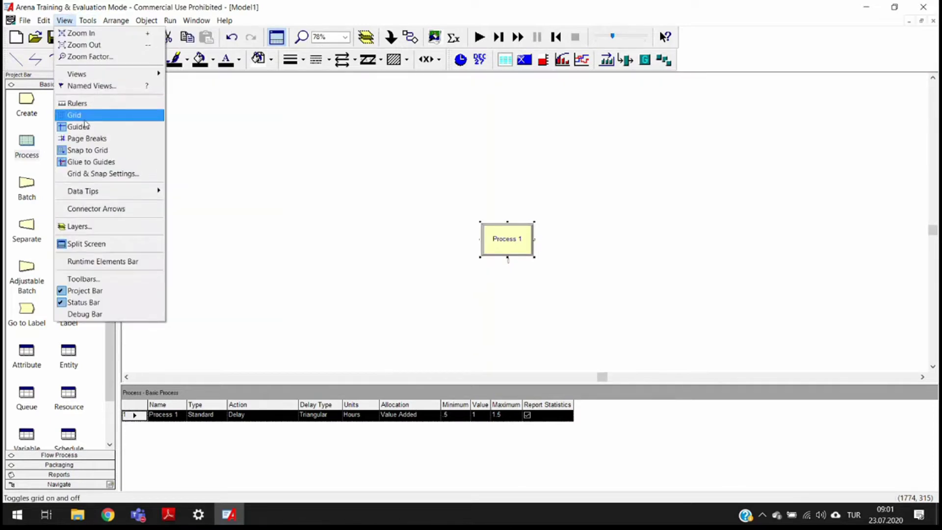
left_click(84, 120)
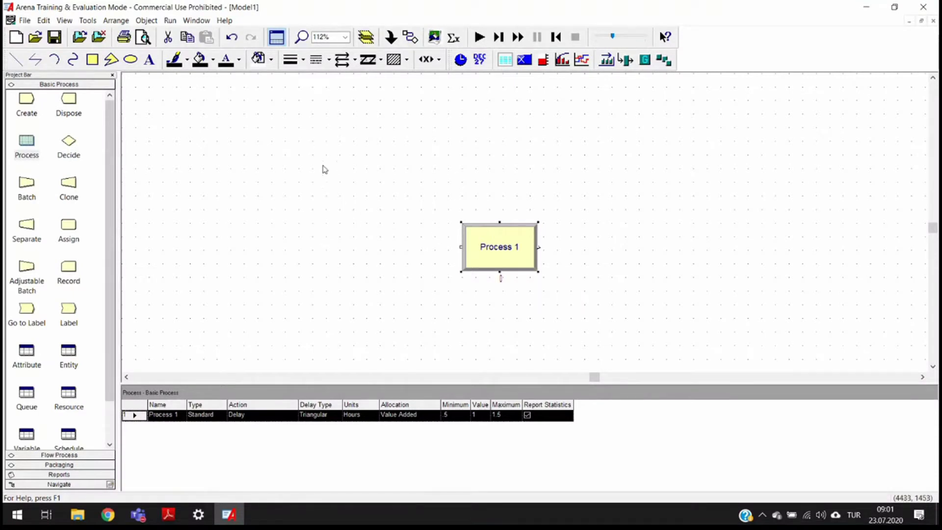
left_click_drag(483, 249, 431, 189)
left_click(423, 178)
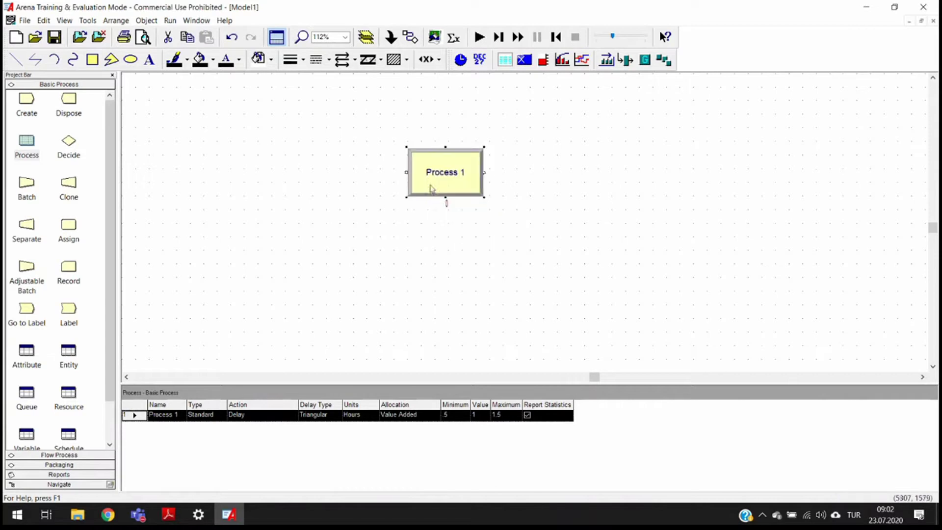
left_click_drag(28, 145, 440, 227)
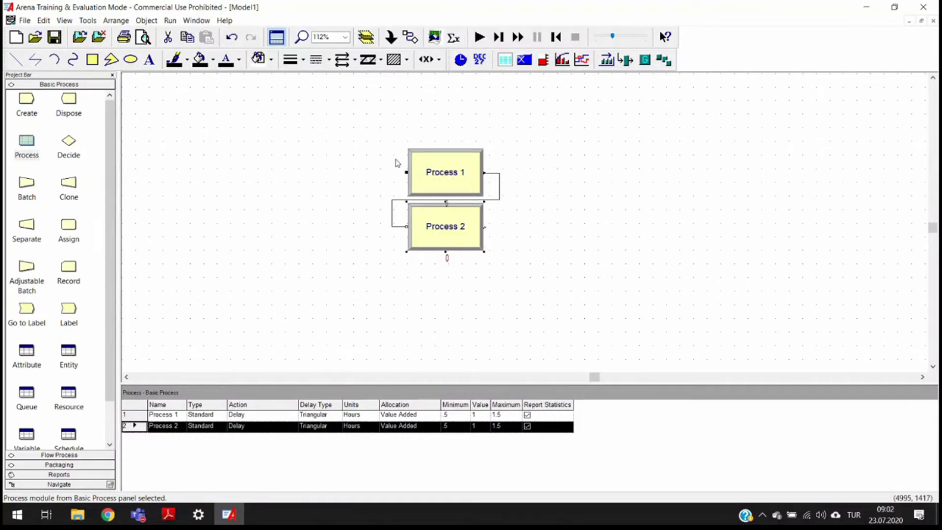
Try turning the guides off and moving Process 1 up and to the left, and turn the guides back on
left_click(64, 21)
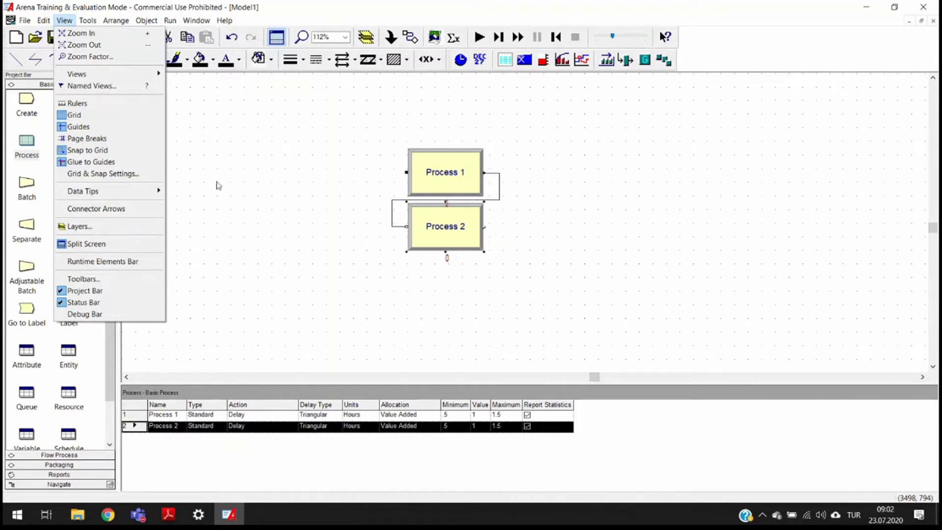
left_click(79, 129)
left_click_drag(430, 182, 417, 162)
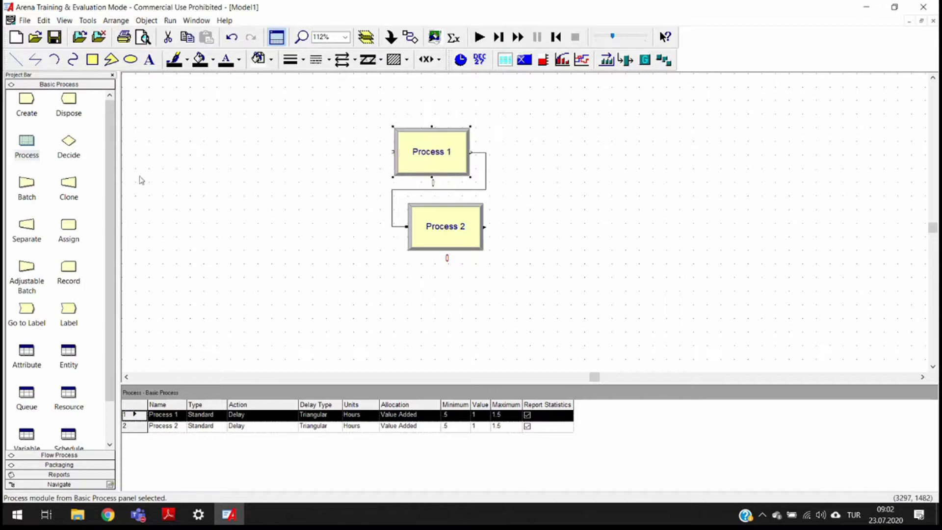
left_click(61, 20)
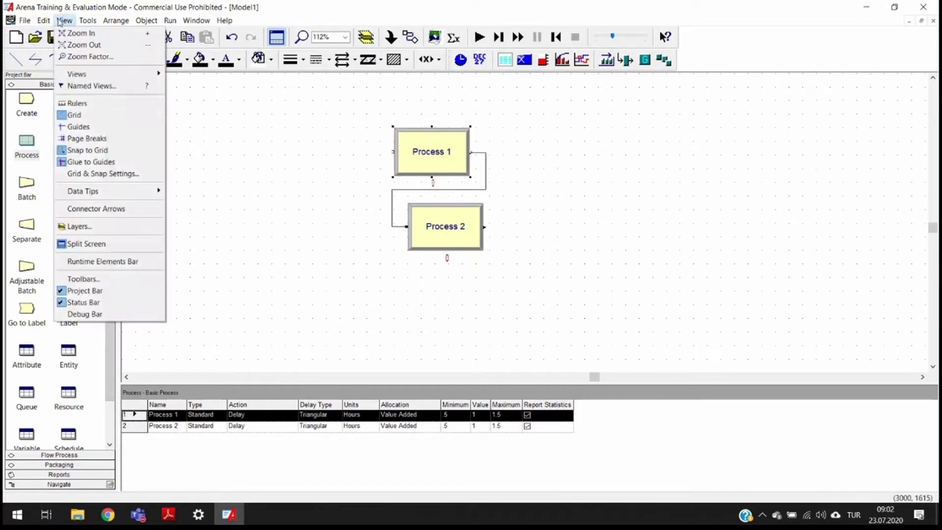
left_click(79, 127)
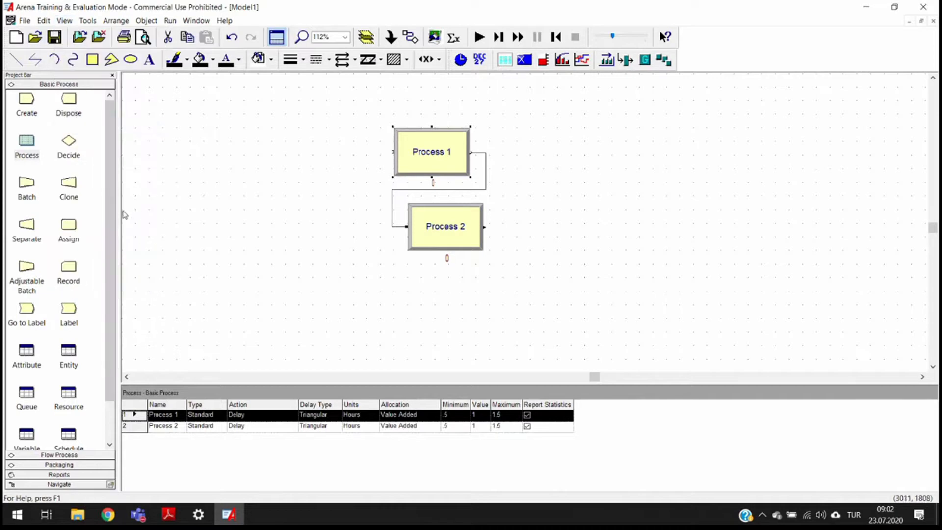
Show the rulers and add a vertical guide left of the modules and a horizontal guide near their upper edge
left_click(73, 23)
left_click(74, 22)
left_click(66, 21)
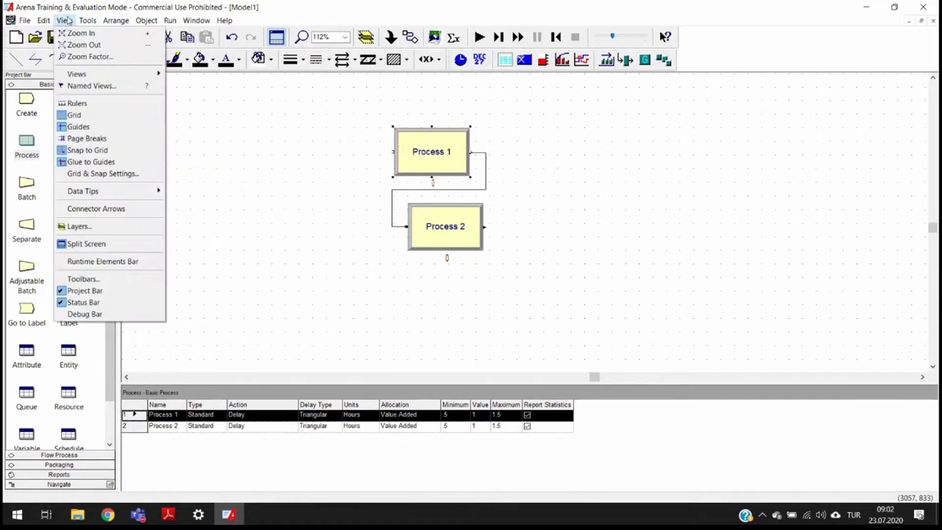
left_click(77, 102)
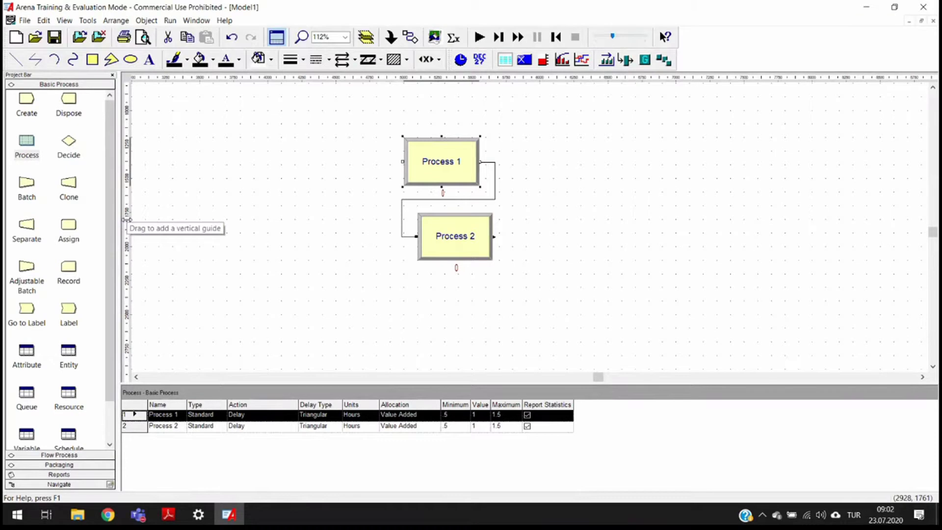
left_click_drag(127, 219, 337, 259)
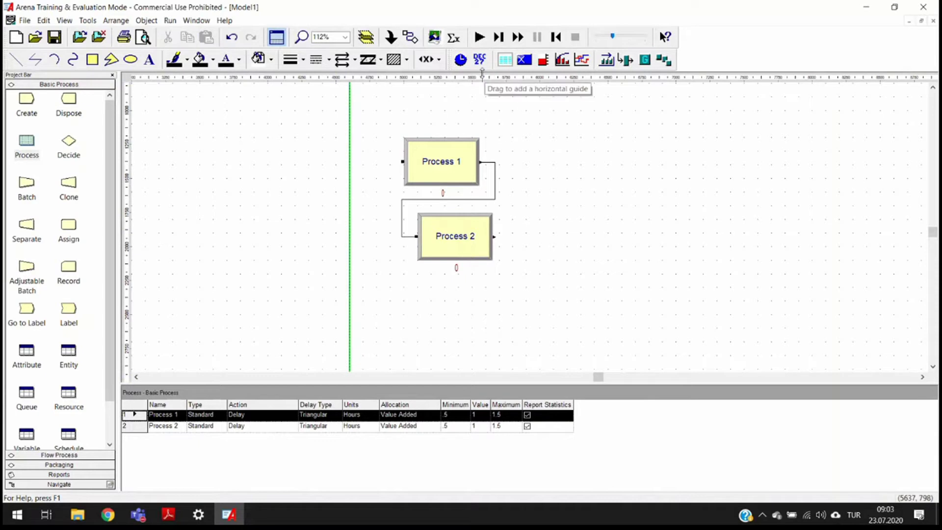
left_click_drag(482, 79, 489, 125)
Align Process 1 to the intersection of both guides and Process 2 to the vertical guide below it
left_click_drag(449, 169, 393, 168)
left_click_drag(450, 233, 396, 277)
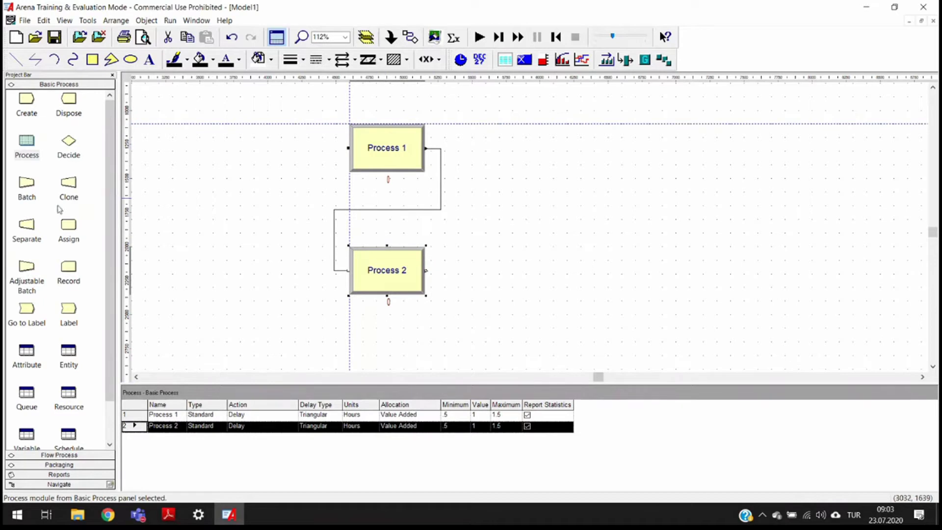
Add a third Process module to the right of the others and center it on the horizontal guide
left_click_drag(27, 147, 559, 155)
left_click_drag(608, 194, 608, 196)
left_click_drag(612, 206, 624, 153)
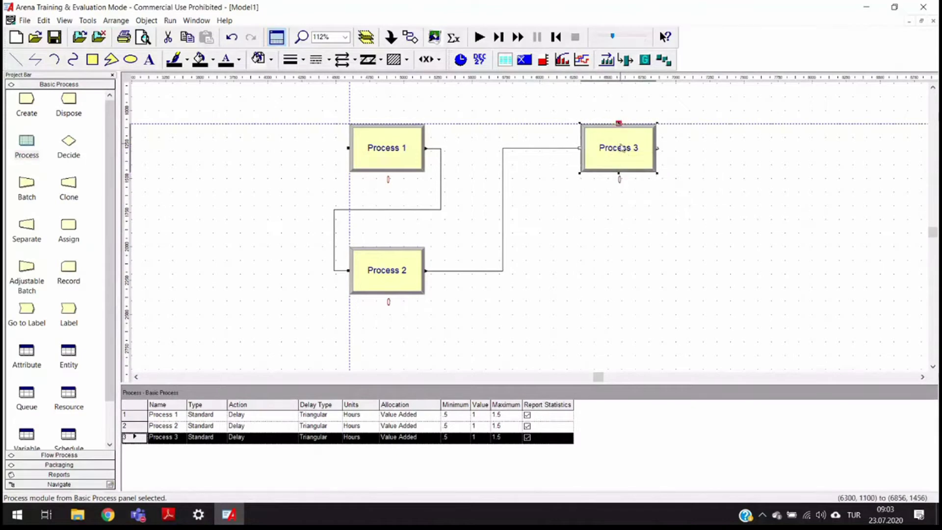
left_click_drag(624, 152, 625, 130)
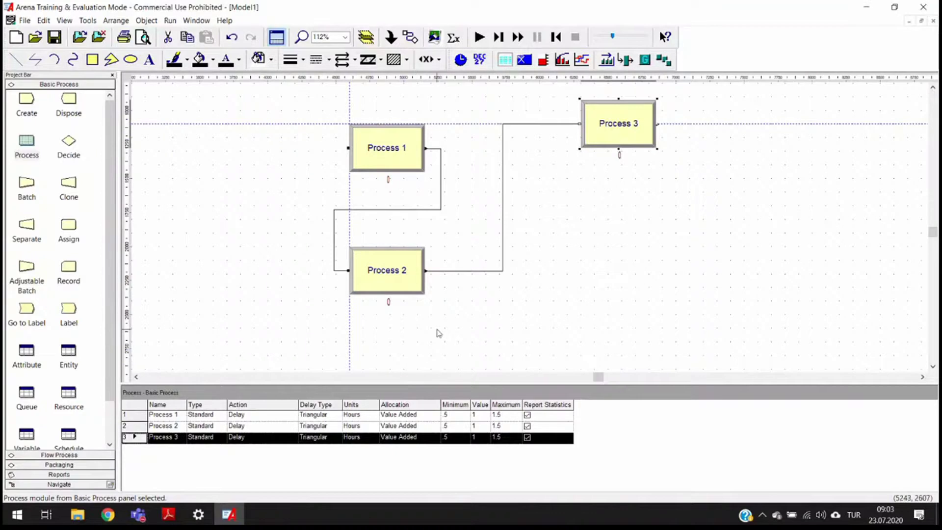
Move the vertical guide to the left together with the attached Process 1 and Process 2, and select Process 2
left_click_drag(349, 330, 267, 341)
left_click(314, 273)
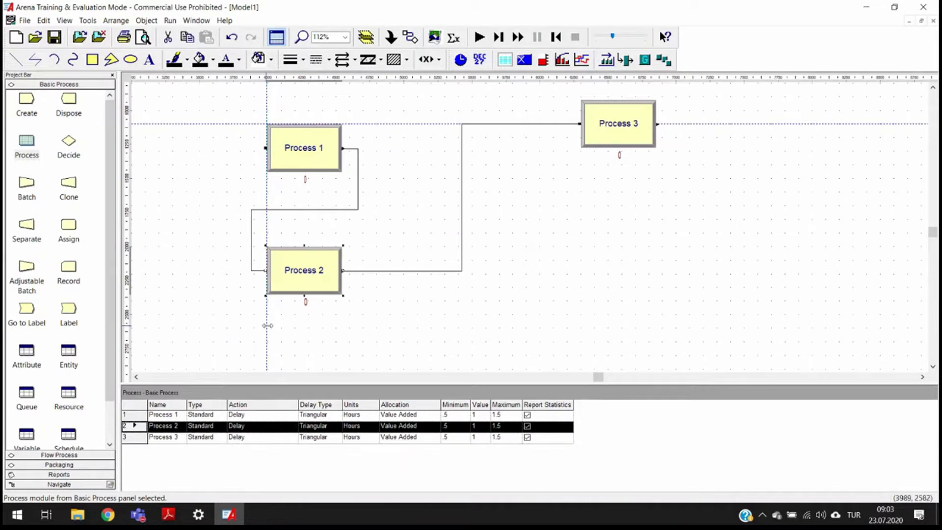
Move Process 1, Process 2 and Process 3 away from the guides into the open area below the horizontal guide
left_click_drag(299, 274, 430, 300)
left_click_drag(313, 155, 341, 215)
left_click_drag(605, 130, 634, 221)
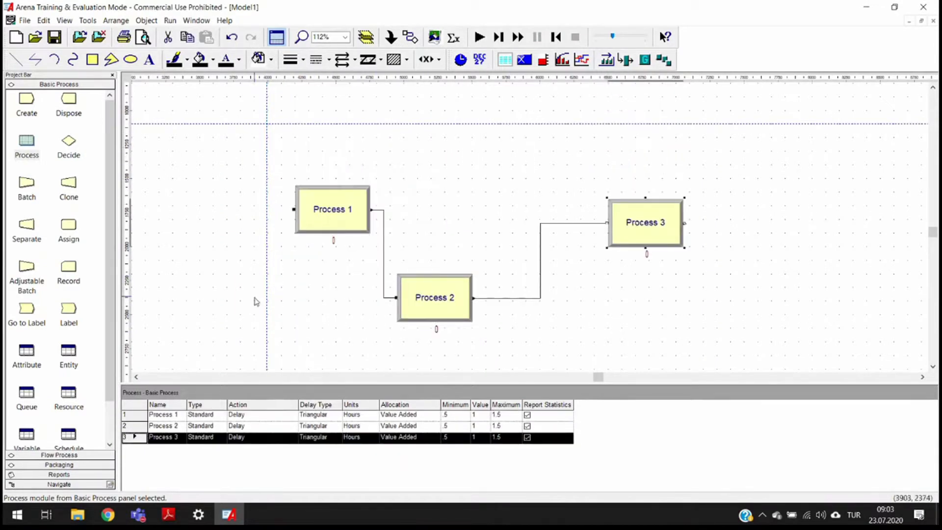
Try to remove the vertical guide by moving it off the canvas, well to the left of Process 1
left_click_drag(266, 307, 95, 320)
left_click_drag(137, 231, 176, 239)
right_click(177, 241)
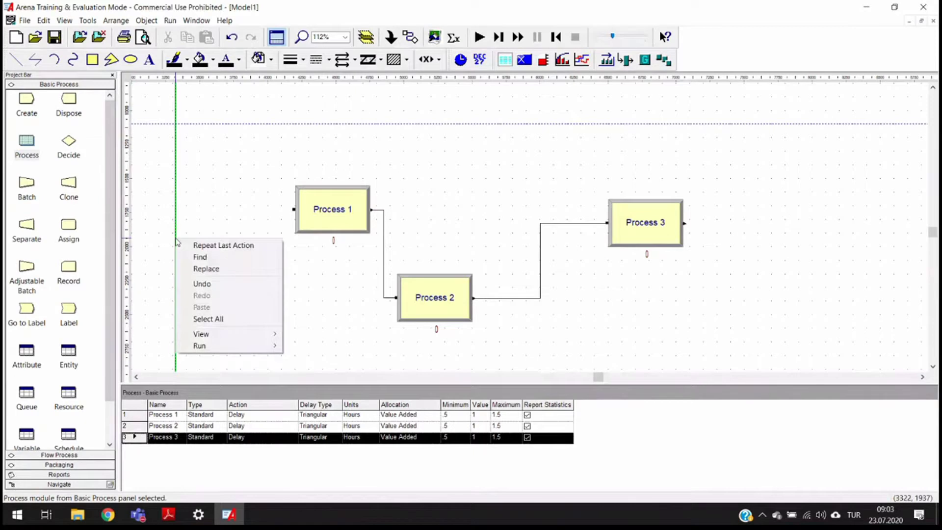
left_click(177, 218)
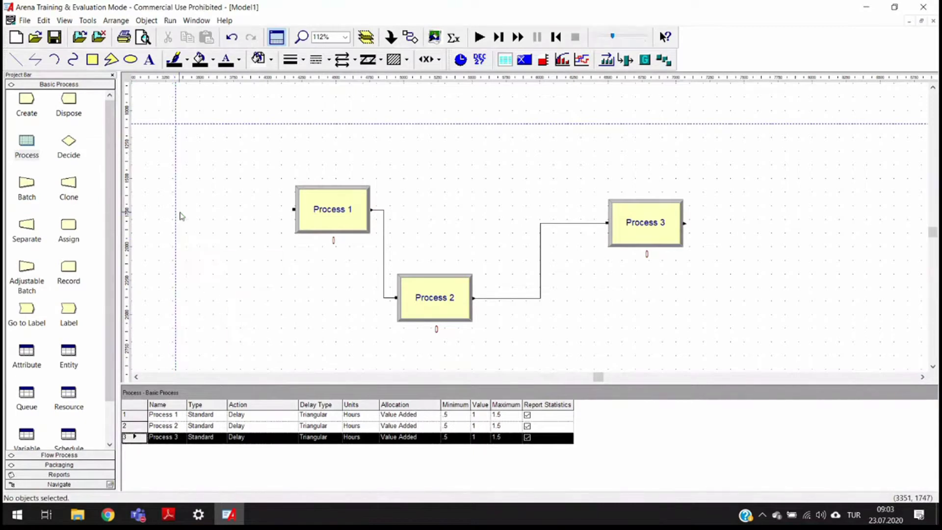
left_click(176, 212)
key("ctrl+z")
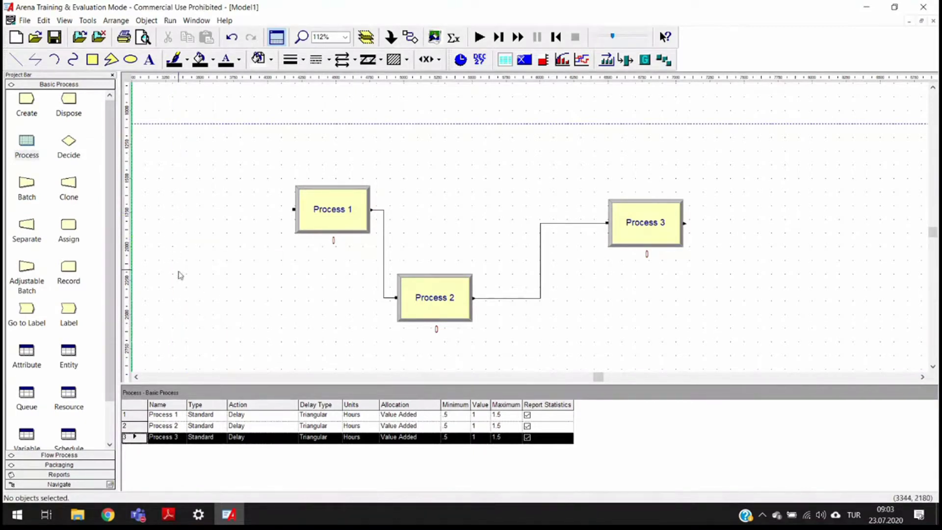
key("minus")
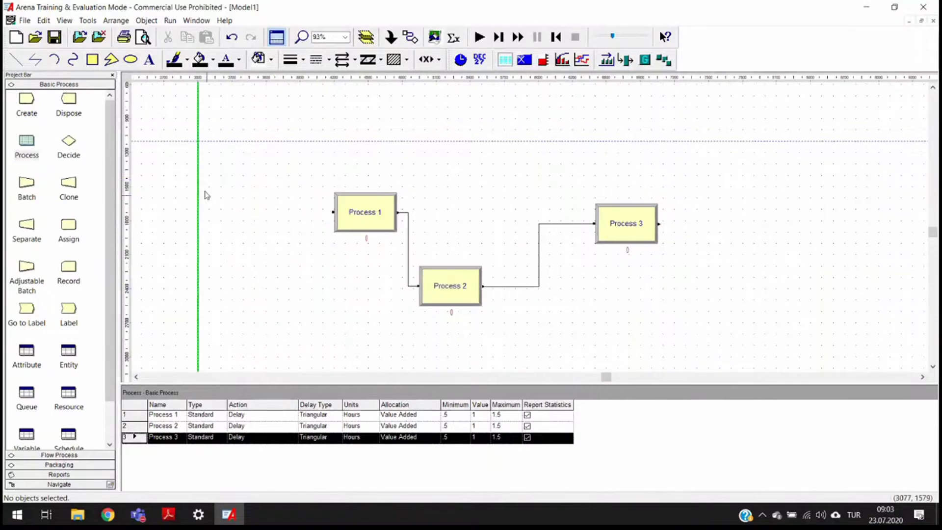
left_click(196, 186)
Hide the guides and move Process 1 slightly higher above Process 2
left_click(65, 20)
mouse_move(86, 20)
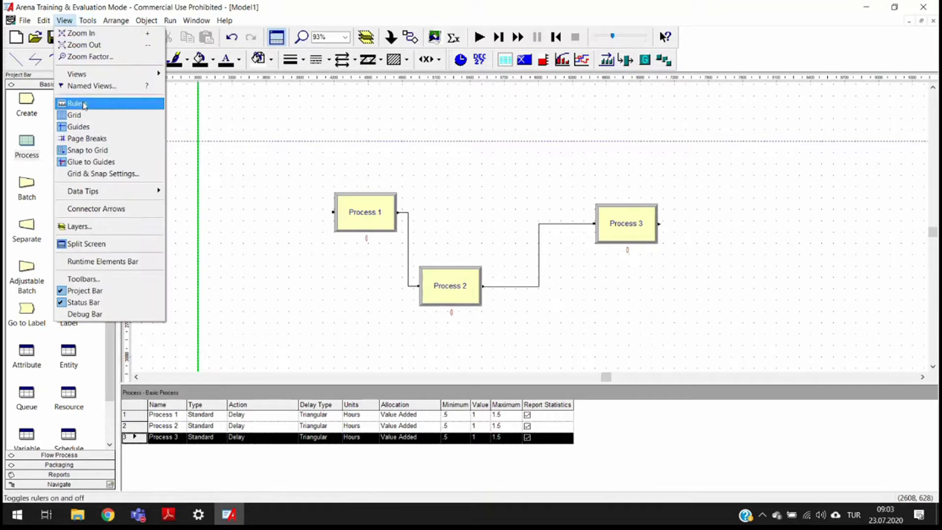
left_click(89, 130)
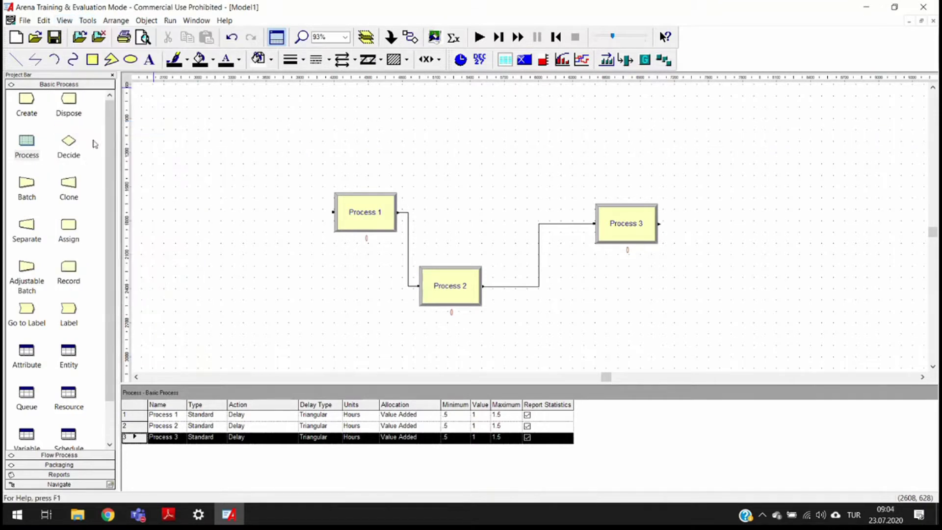
left_click(65, 20)
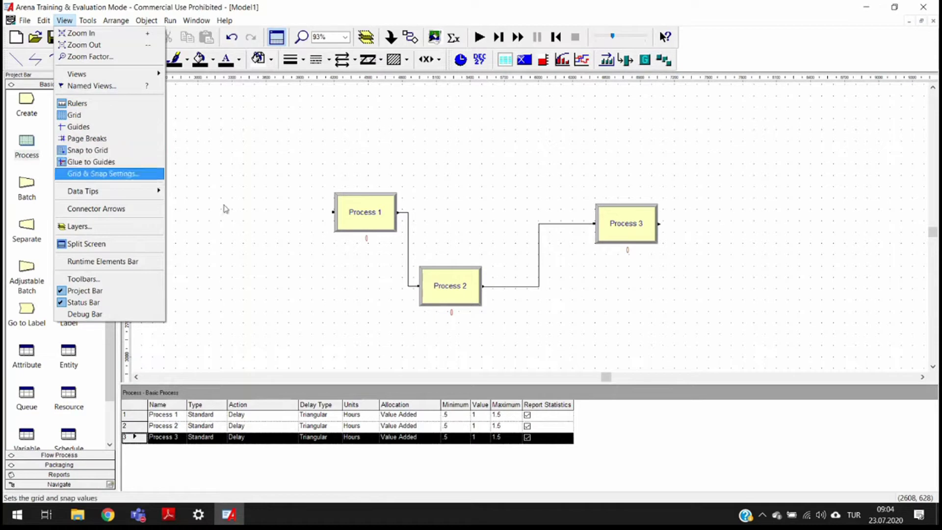
left_click(312, 272)
left_click_drag(364, 211, 366, 168)
Turn off Snap to Grid and show the guides again
left_click(87, 21)
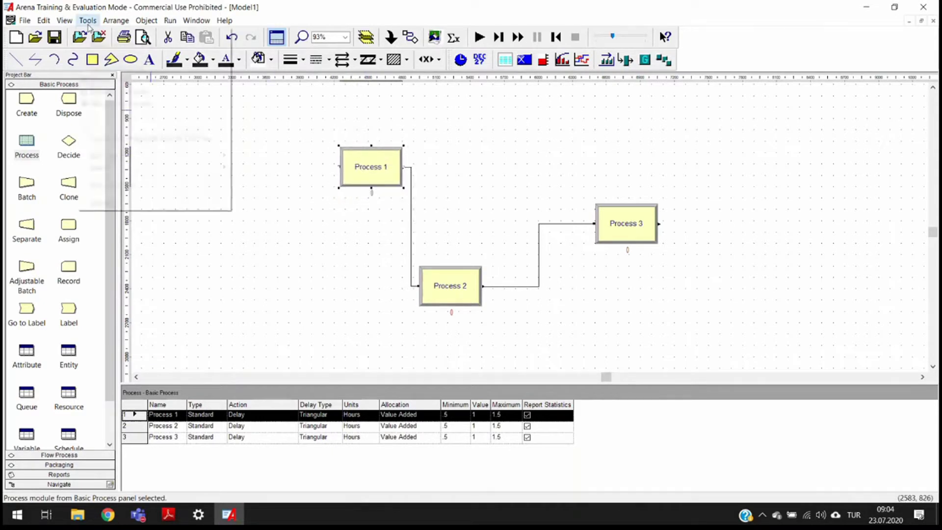
mouse_move(74, 23)
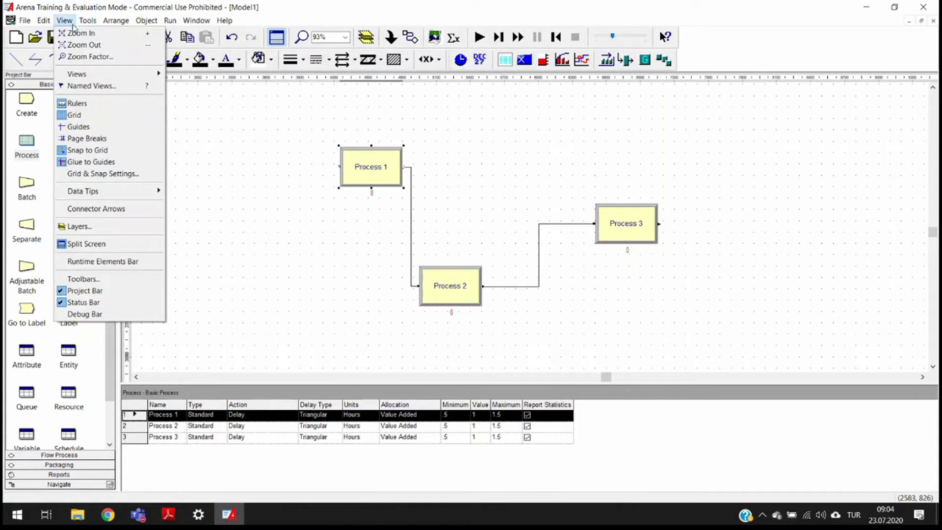
left_click(96, 152)
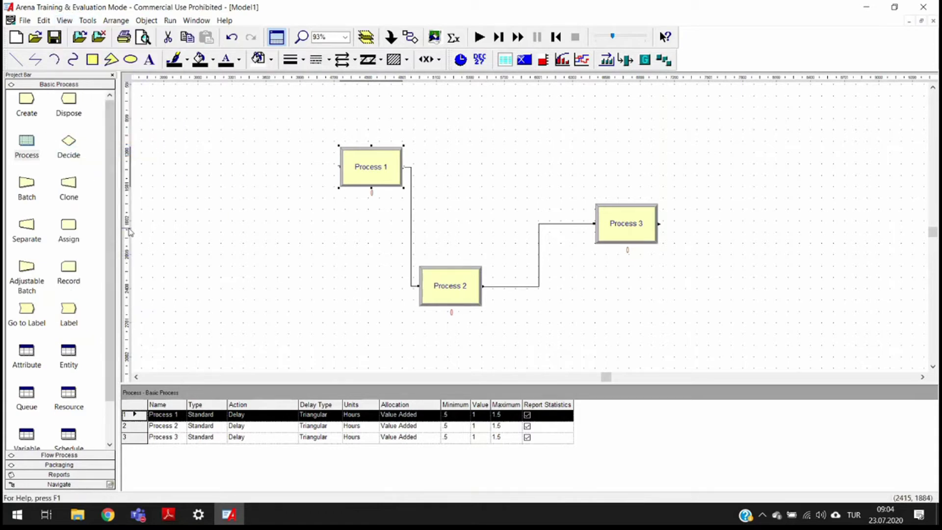
left_click(66, 22)
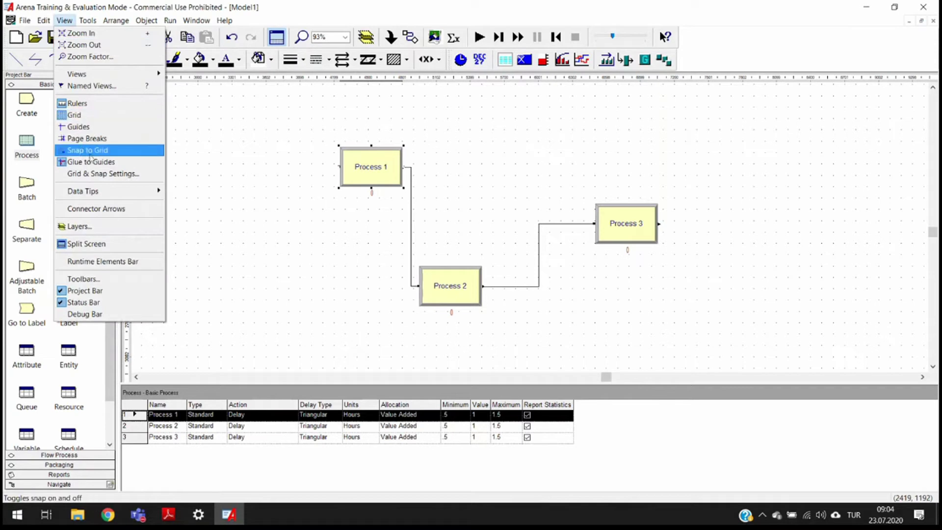
left_click(81, 127)
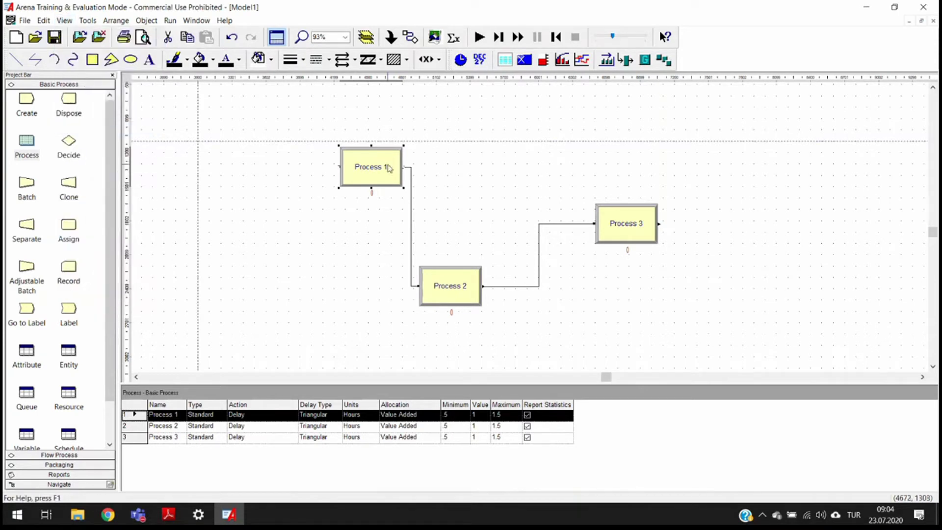
Place Process 1, Process 2 and Process 3 freely in a rough row and inspect the connector between Process 2 and Process 3
left_click_drag(377, 163, 307, 204)
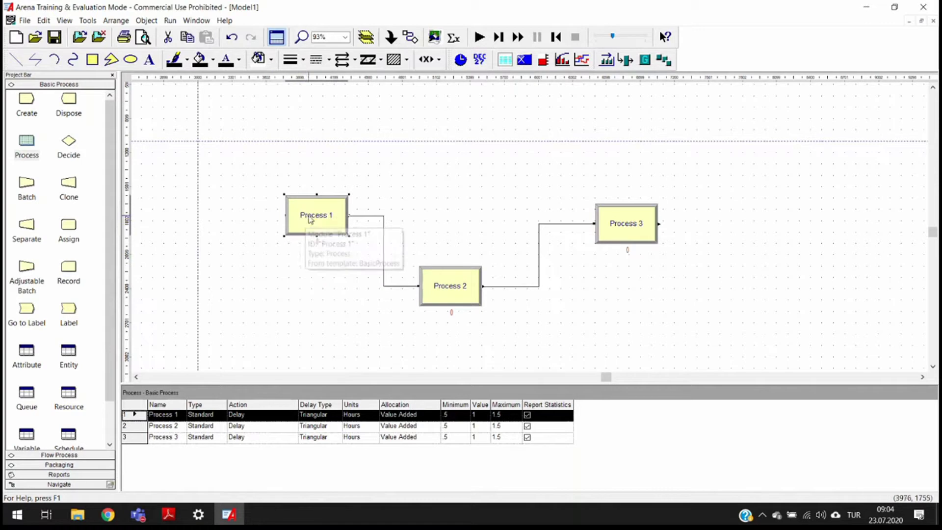
left_click_drag(449, 294, 422, 216)
left_click_drag(624, 224, 474, 191)
scroll(495, 216, "up", 2)
scroll(495, 216, "up", 2)
scroll(391, 185, "up", 3)
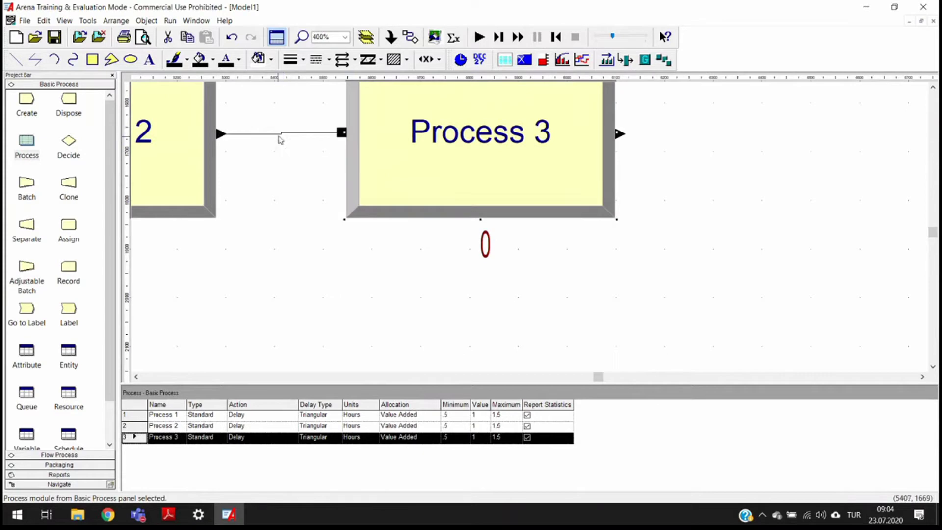
scroll(340, 160, "down", 8)
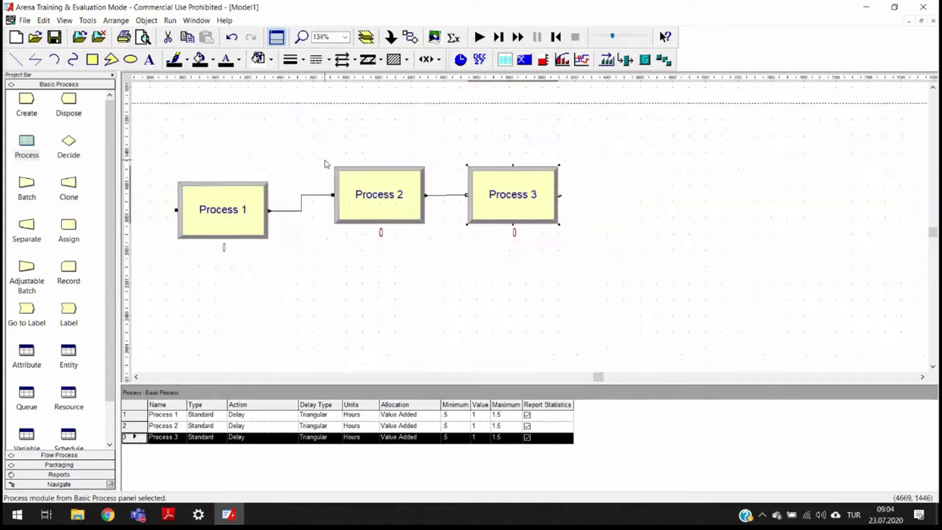
Turn Snap to Grid back on for the model
left_click(86, 22)
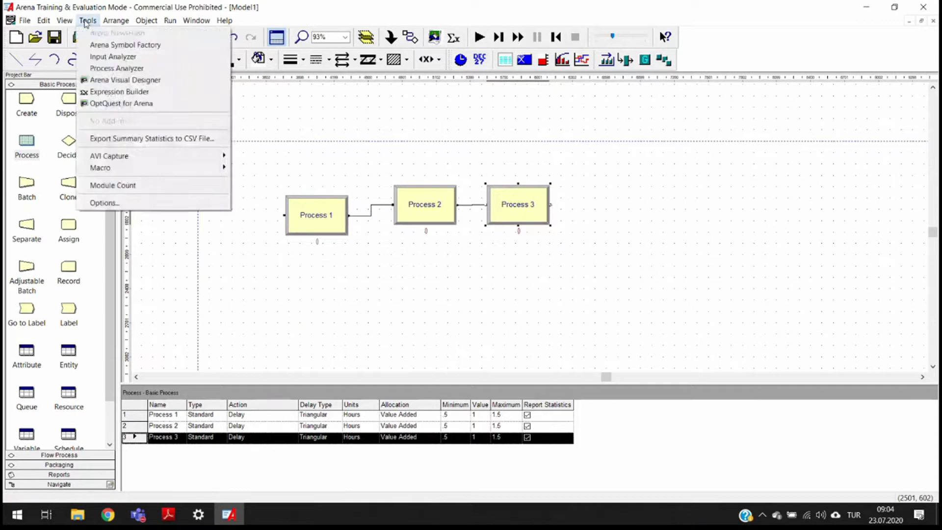
mouse_move(64, 20)
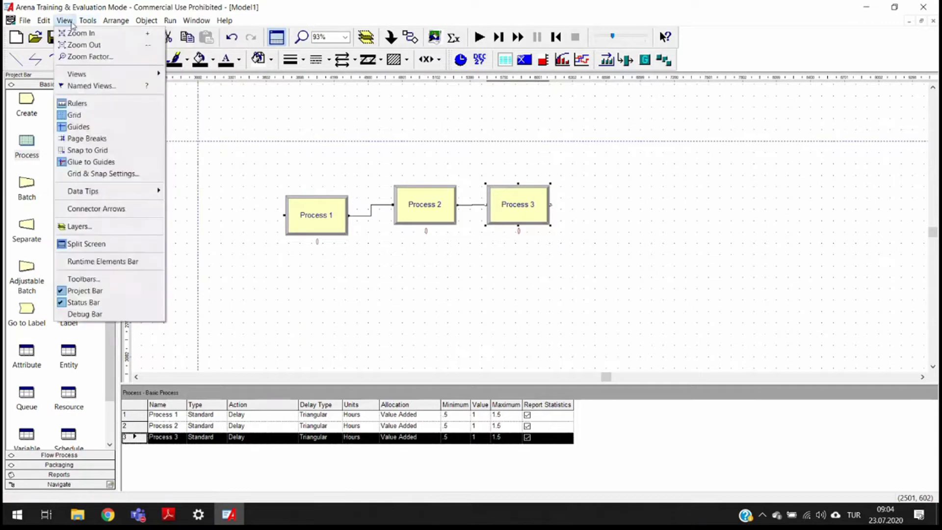
left_click(83, 151)
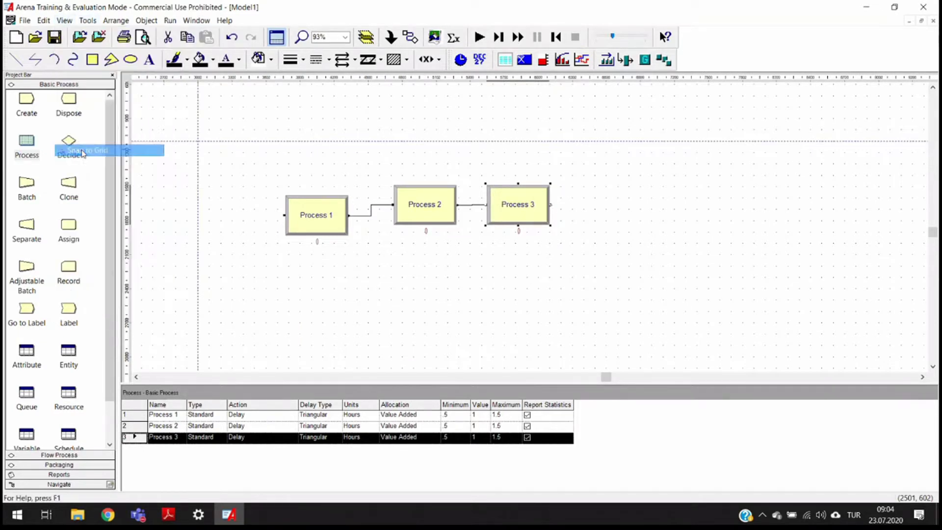
Hide the rulers and the guides, leaving the grid displayed
left_click(64, 20)
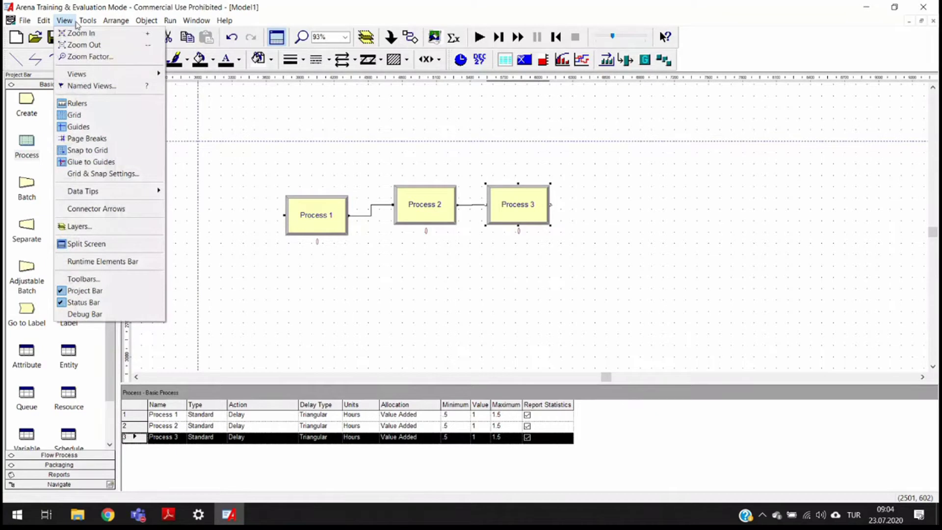
left_click(84, 105)
left_click(65, 20)
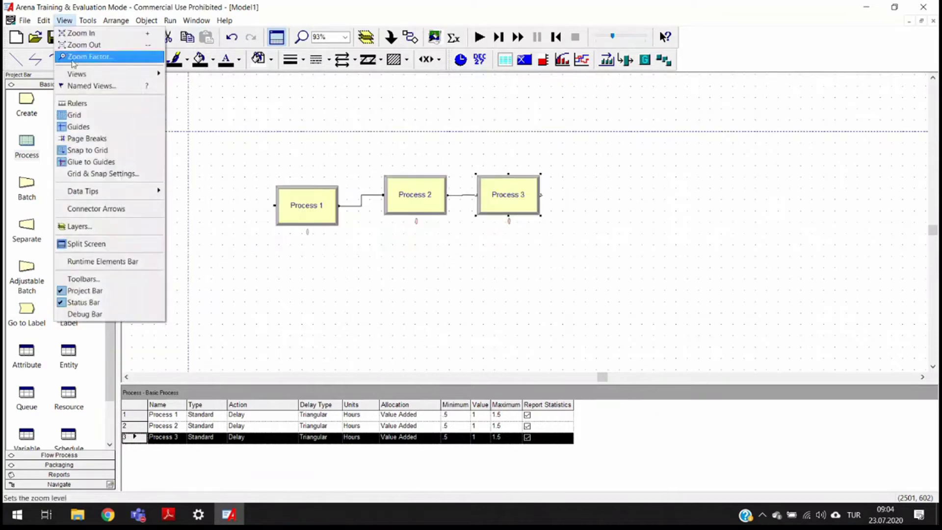
left_click(86, 128)
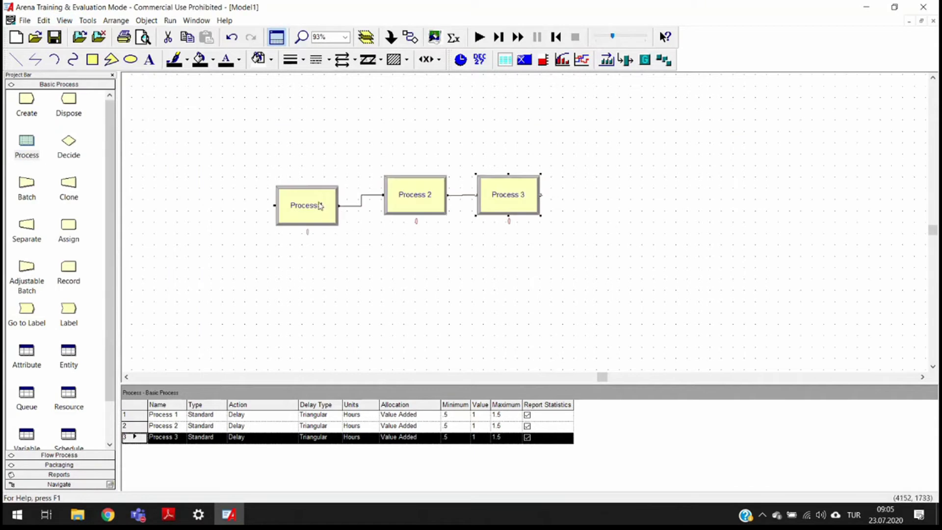
left_click(87, 20)
mouse_move(65, 20)
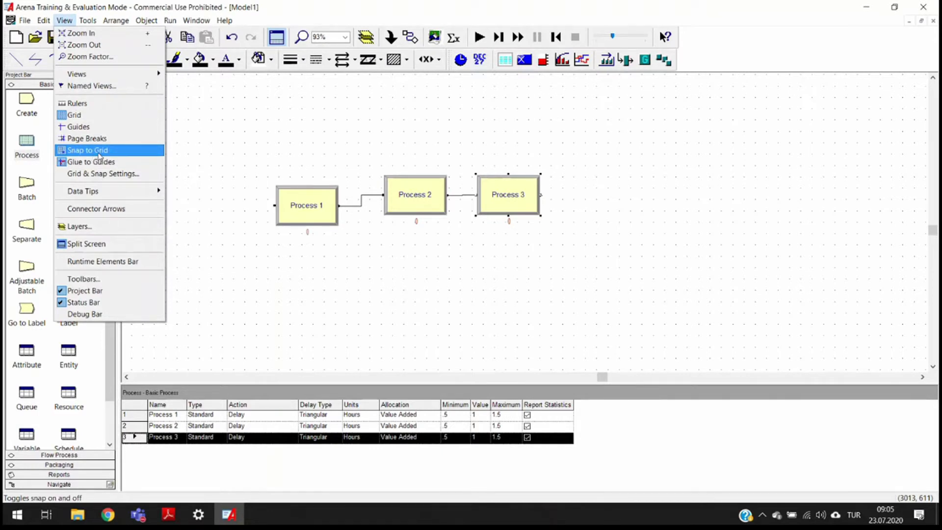
left_click(288, 158)
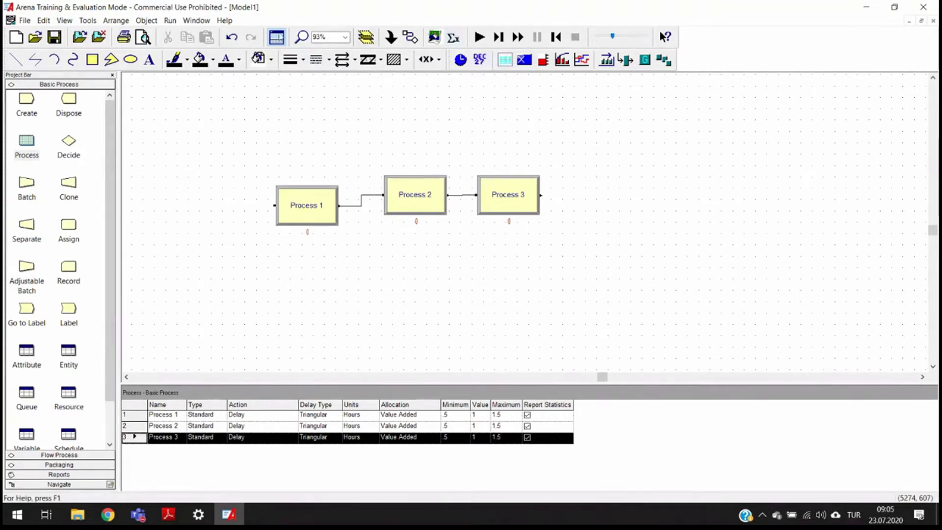
left_click(146, 20)
mouse_move(122, 21)
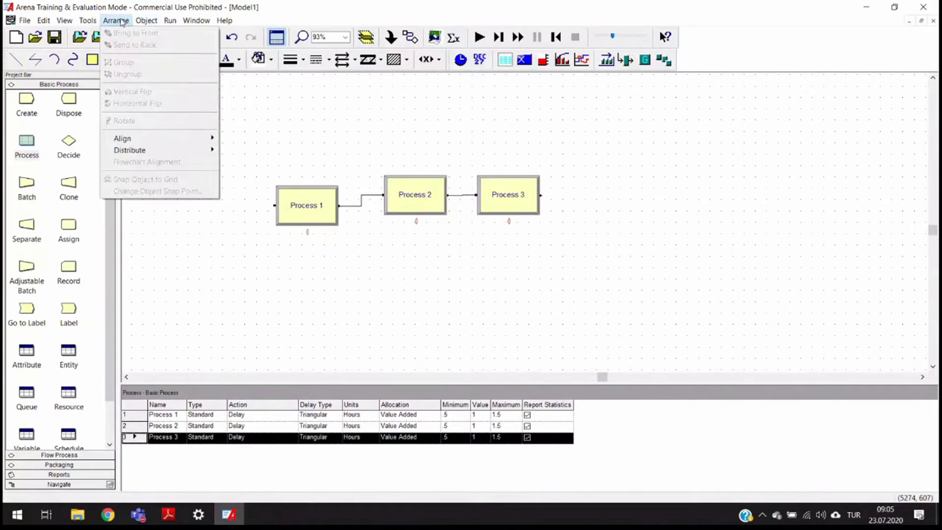
mouse_move(91, 22)
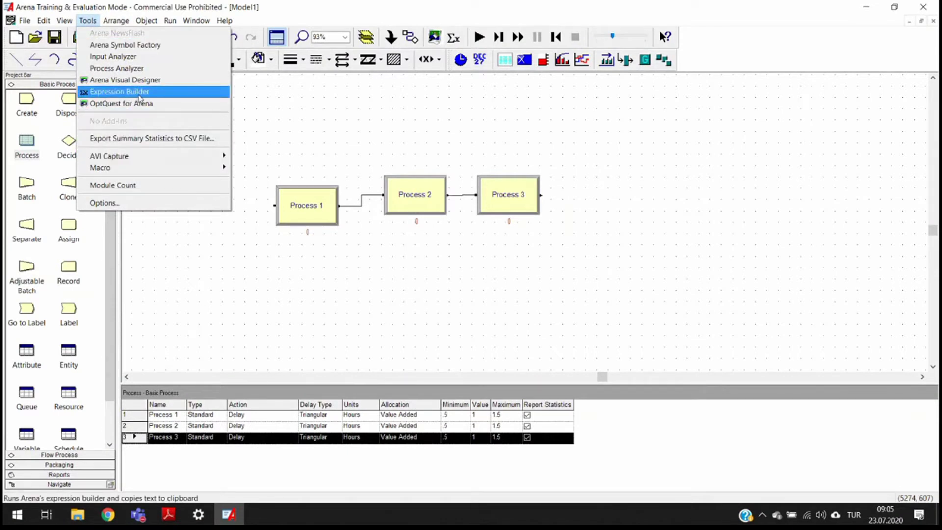
left_click(389, 113)
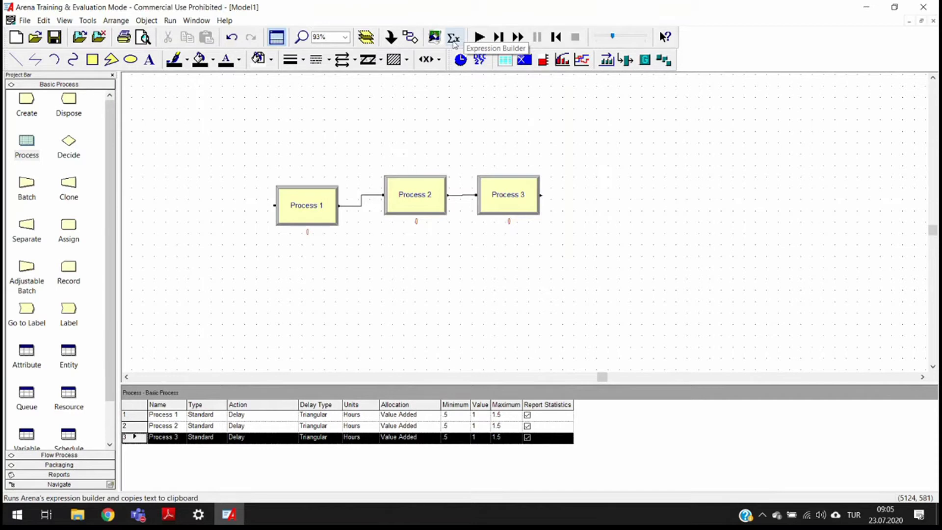
Open the Expression Builder and choose the Normal distribution from Random Distributions
left_click(453, 42)
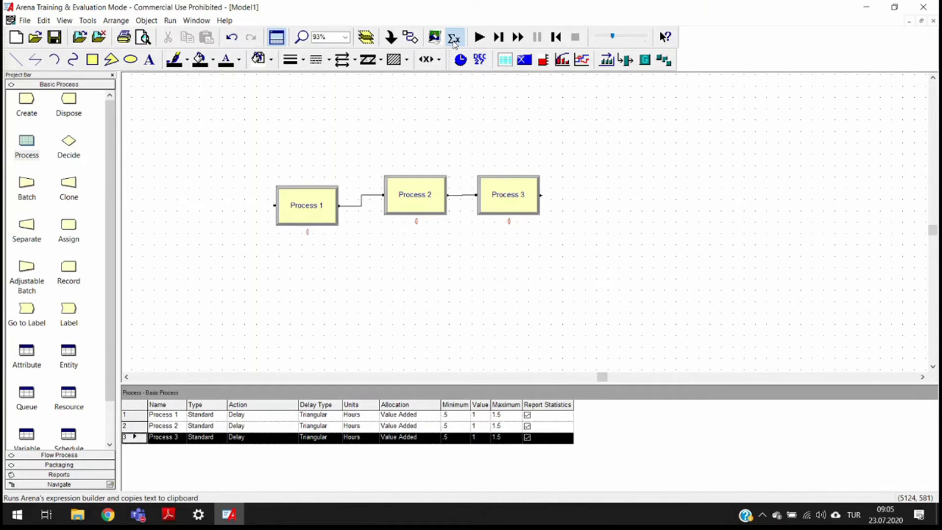
left_click(454, 42)
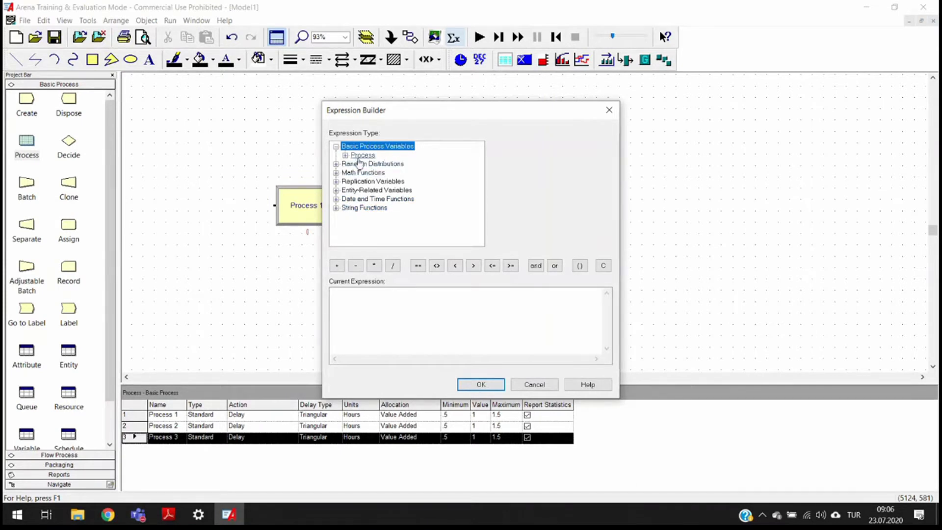
double_click(342, 147)
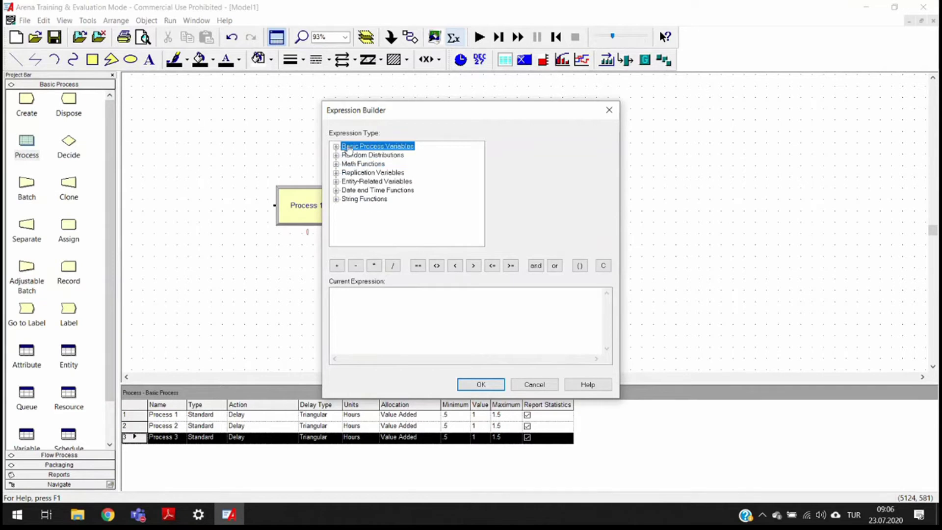
double_click(346, 155)
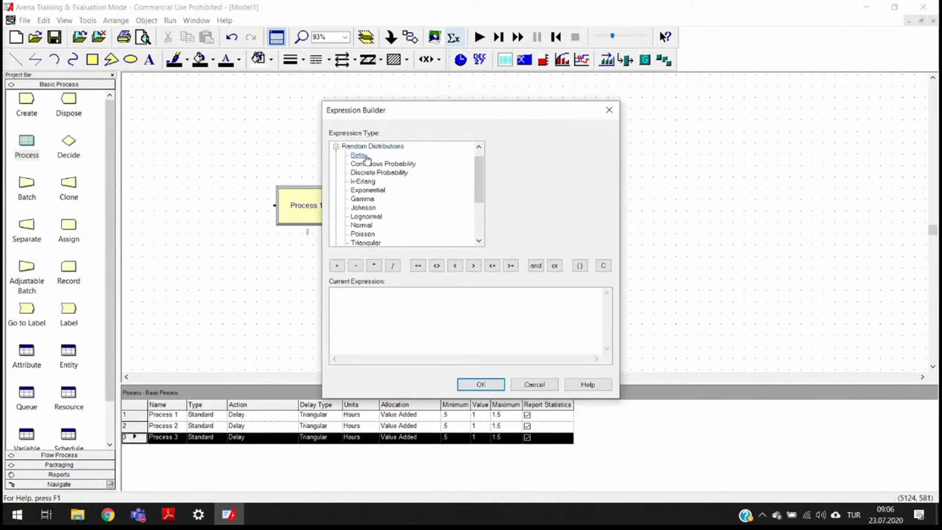
left_click(367, 227)
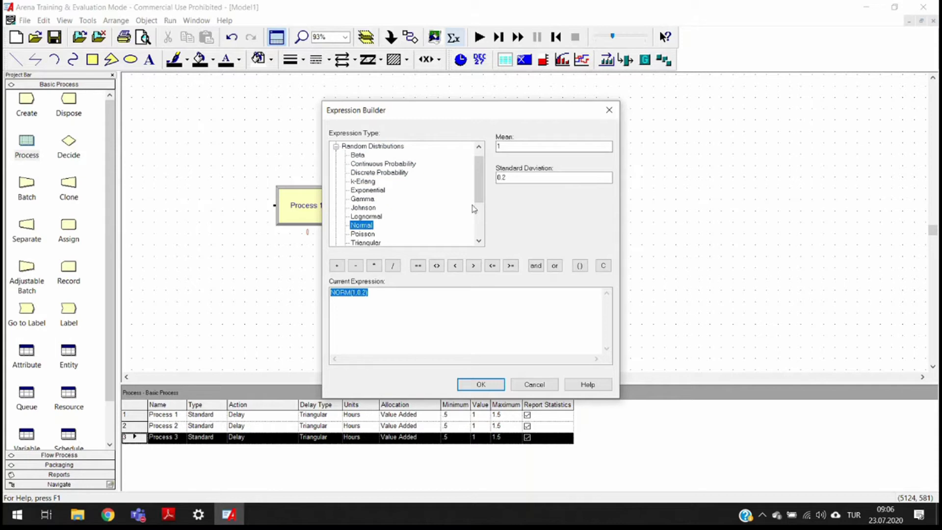
Set the normal distribution's mean to 10 and standard deviation to 1 to build the expression NORM(10,1)
left_click(514, 147)
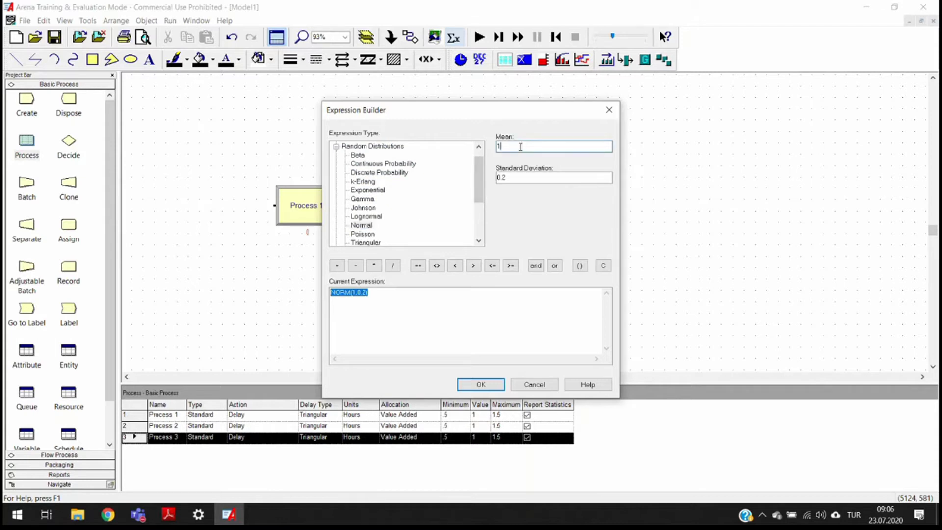
left_click_drag(523, 147, 490, 148)
type("10")
left_click_drag(511, 177, 490, 177)
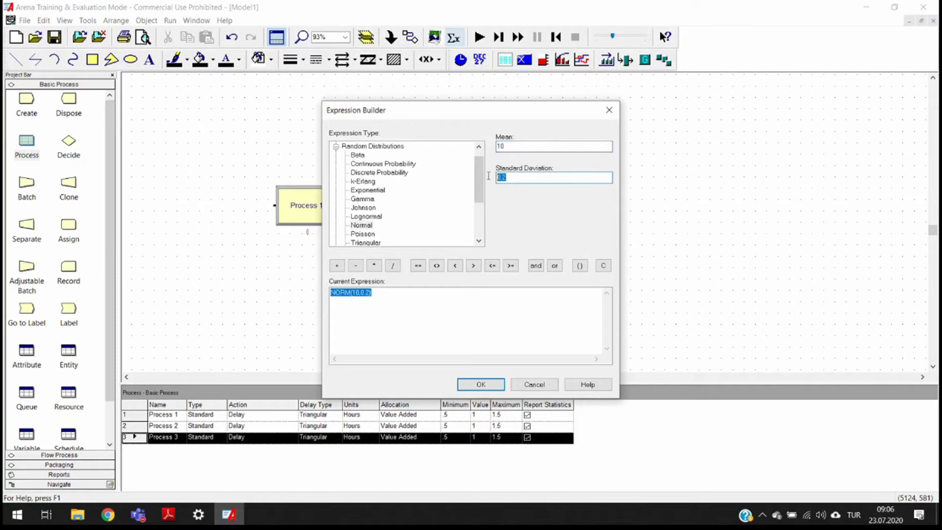
type("1")
left_click(402, 318)
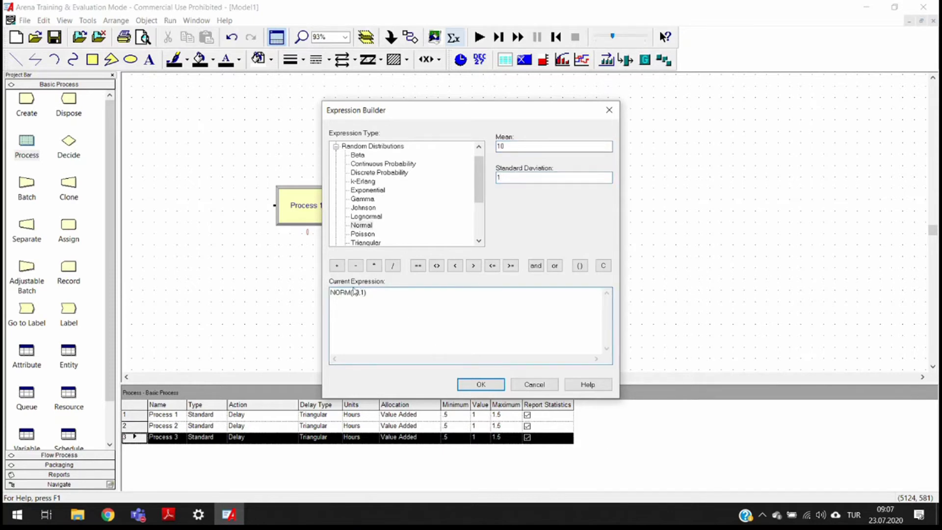
Highlight the NORM(10,1) expression for review and close the Expression Builder without applying it
left_click_drag(383, 298, 330, 295)
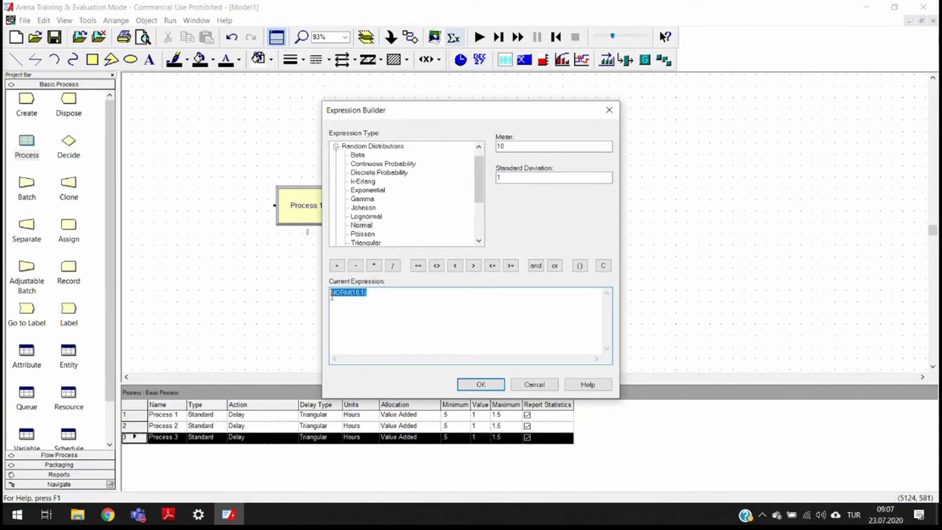
left_click(355, 314)
key("shift+Left")
key("shift+Left")
key("shift+Left")
key("shift+Left")
key("shift+Left")
key("shift+Left")
key("shift+Left")
left_click(380, 300)
left_click(609, 114)
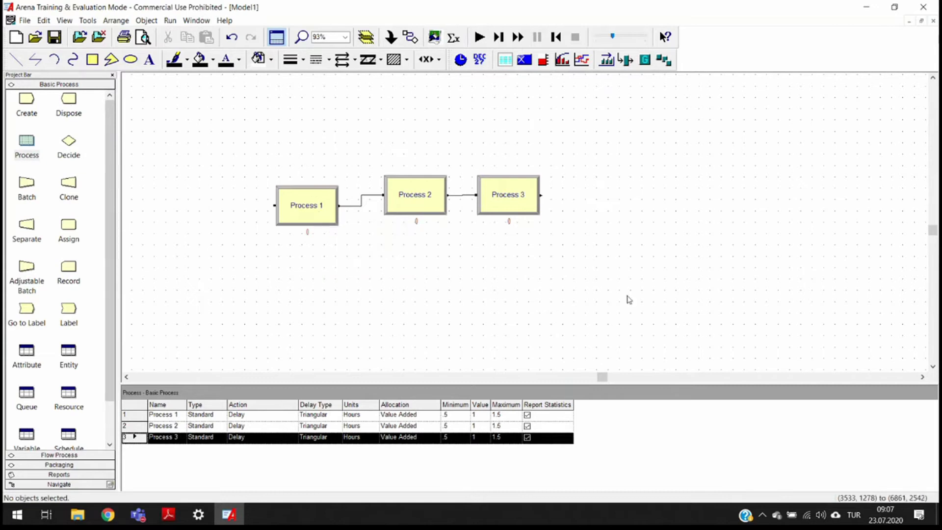
Clear all modules from the model and place a connected sequence of Create, Process and Dispose modules
key("ctrl+a")
key("Delete")
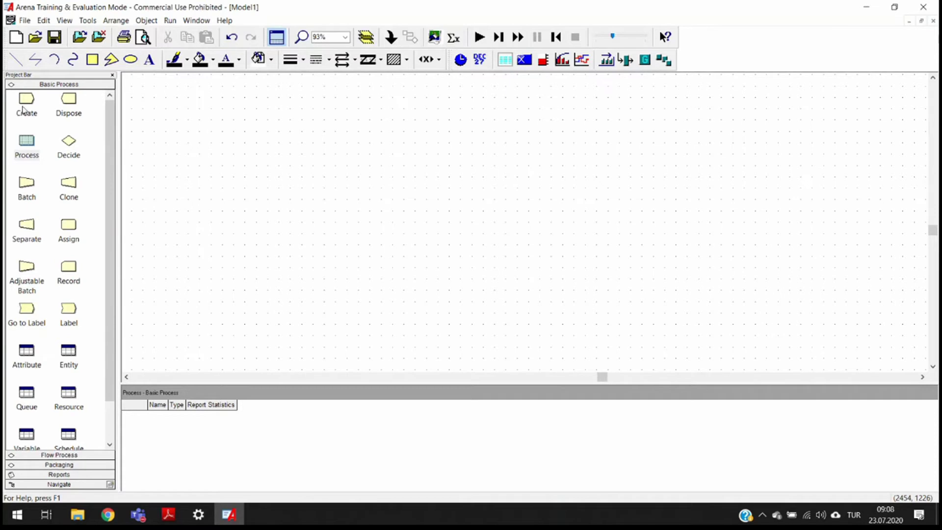
left_click_drag(27, 111, 307, 190)
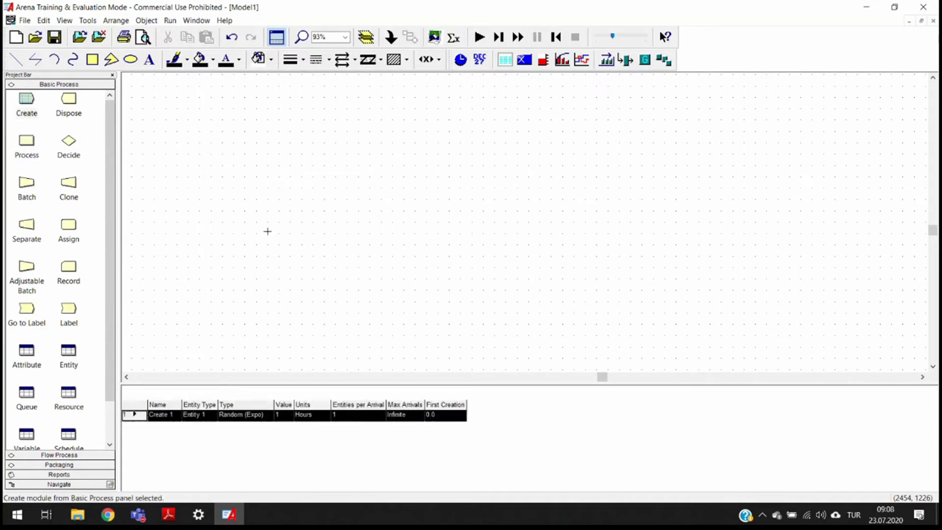
left_click_drag(29, 145, 438, 194)
left_click_drag(69, 101, 548, 247)
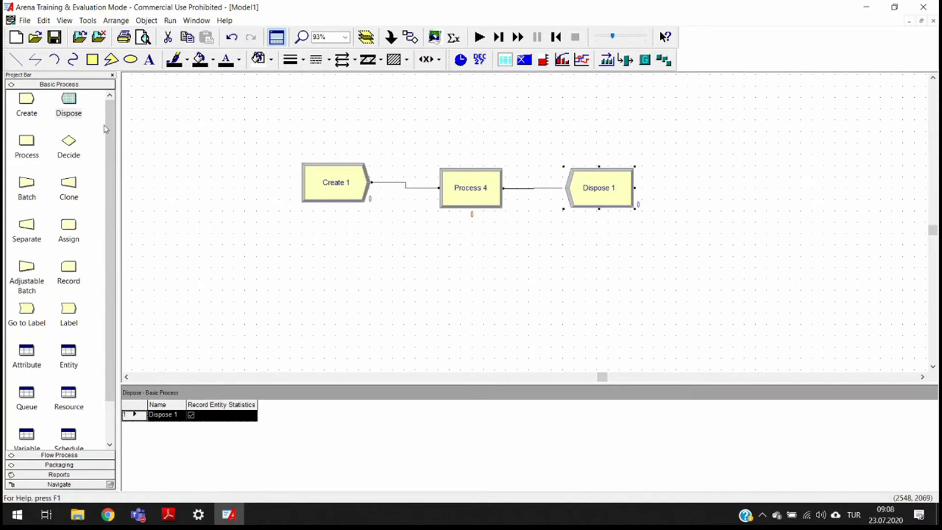
View the spreadsheets of the Entity, Attribute and Queue data modules in the Basic Process panel
scroll(109, 205, "down", 2)
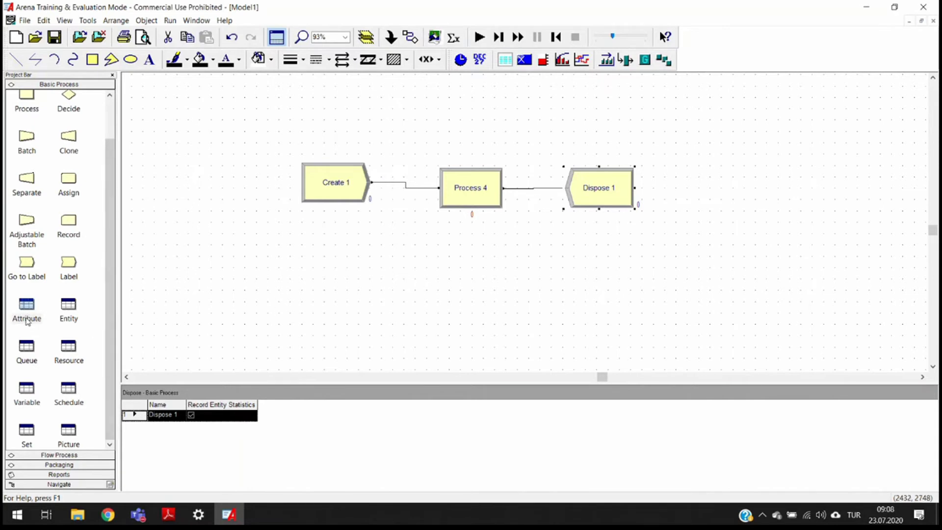
left_click(68, 310)
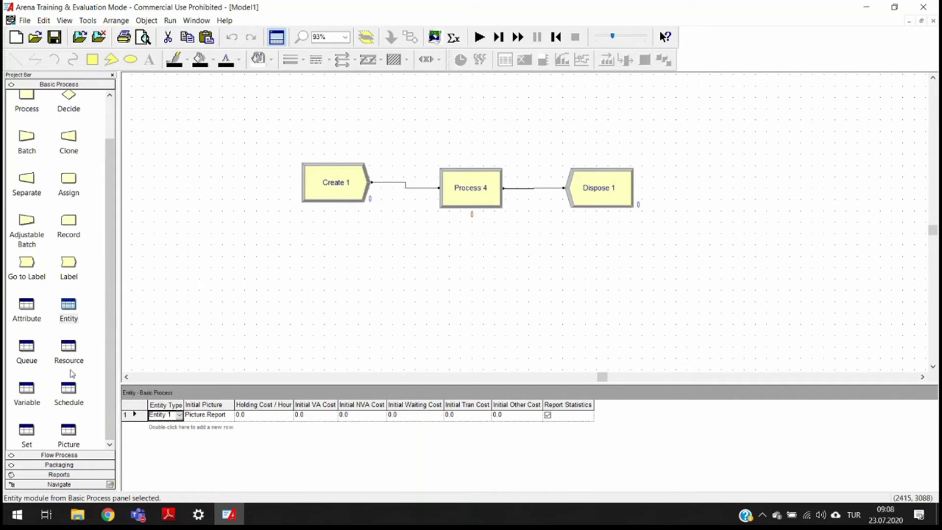
left_click(28, 307)
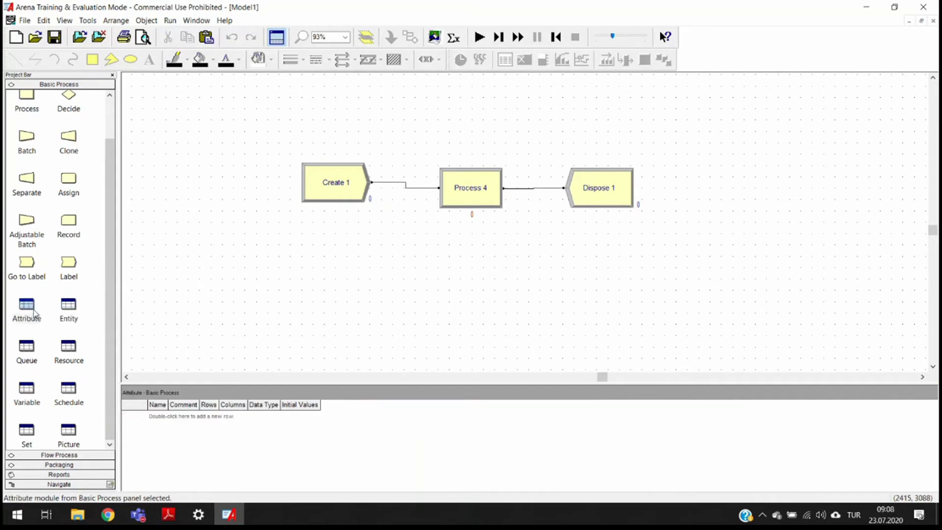
left_click(70, 309)
left_click(31, 364)
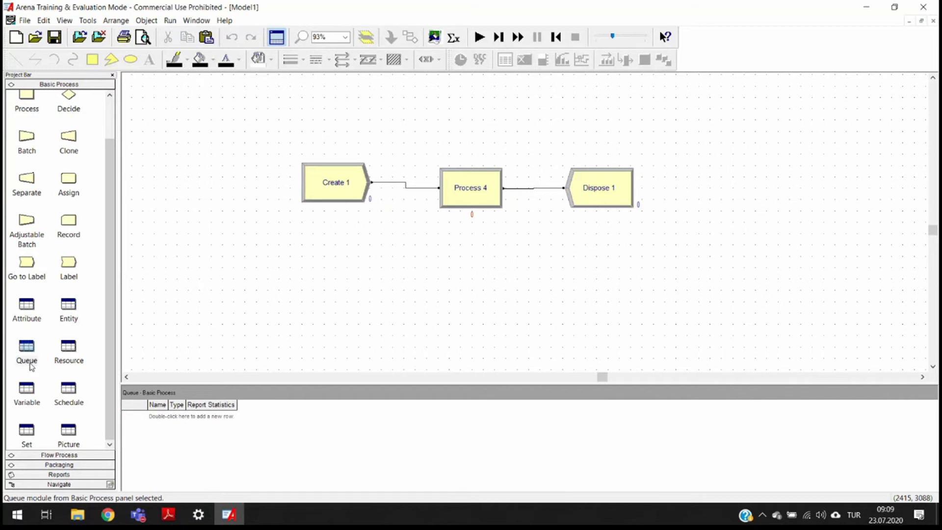
left_click(28, 353)
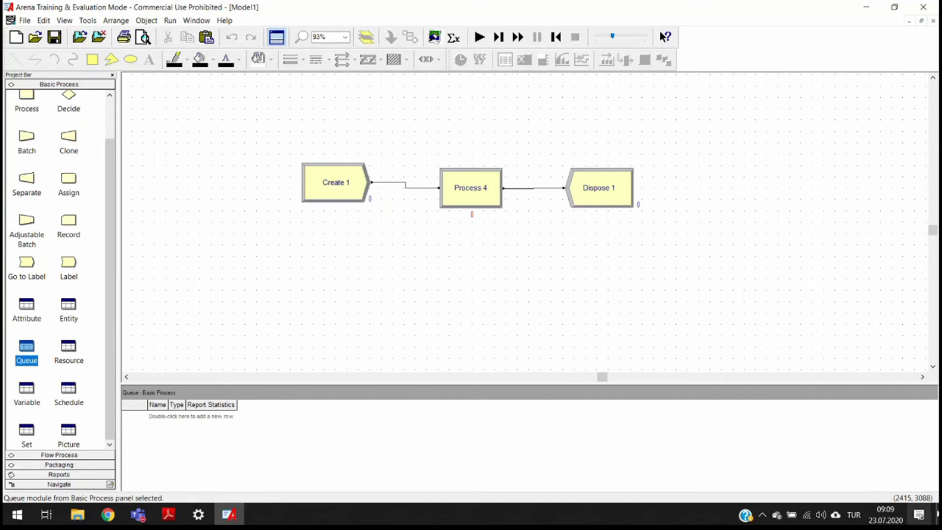
Go to the Windows display settings from the desktop and set the size of text and apps to 100%
key("super+d")
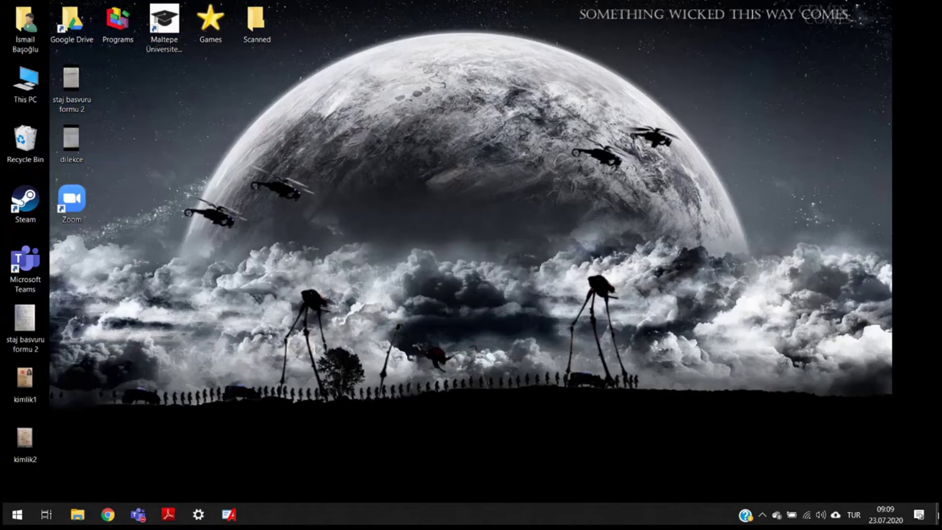
right_click(321, 474)
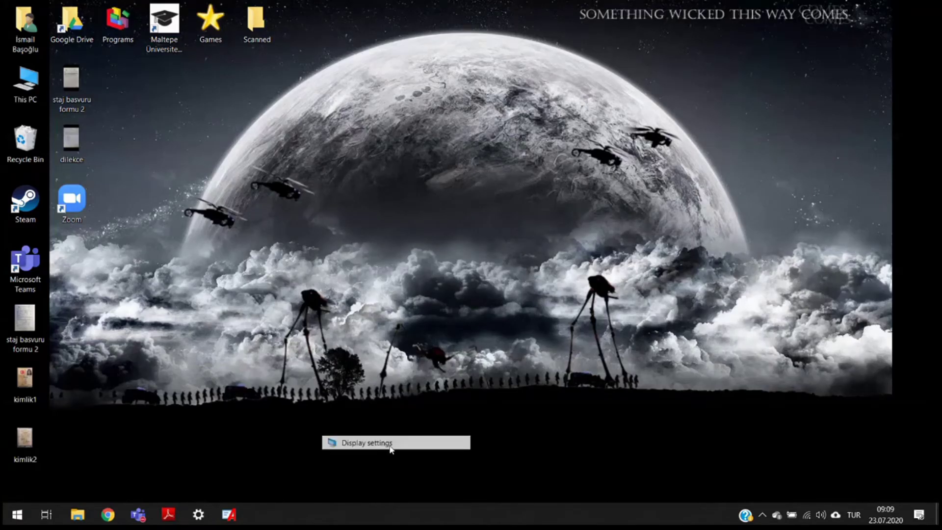
left_click(452, 445)
left_click(302, 394)
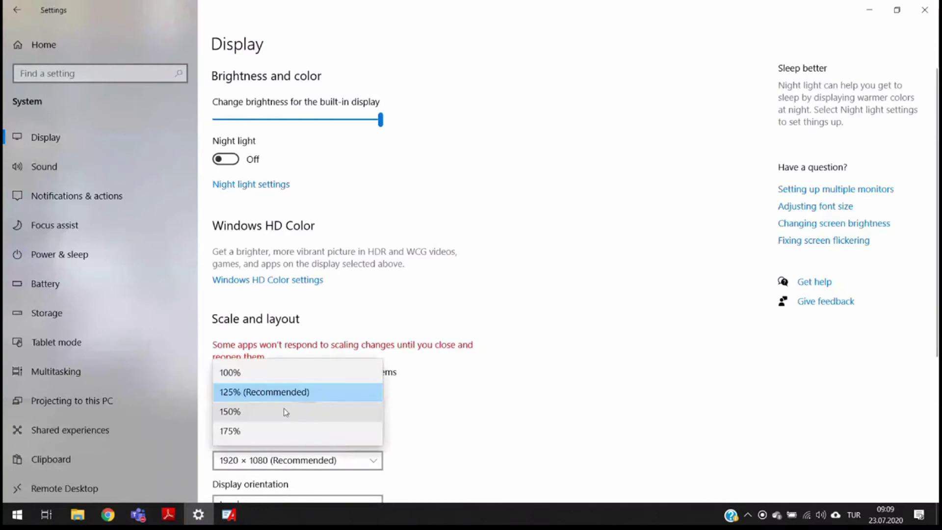
key("Up")
key("Return")
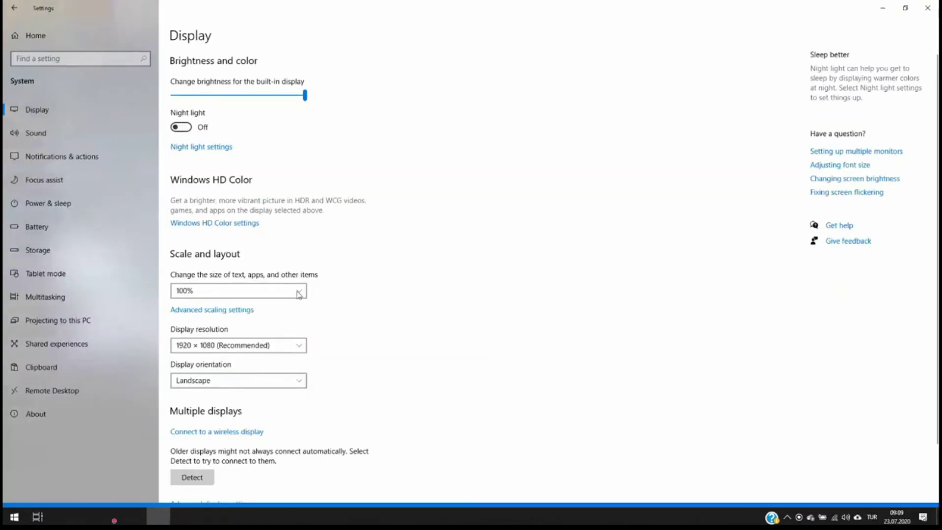
Set the Windows display scaling to 150% and switch back to Arena
left_click(293, 291)
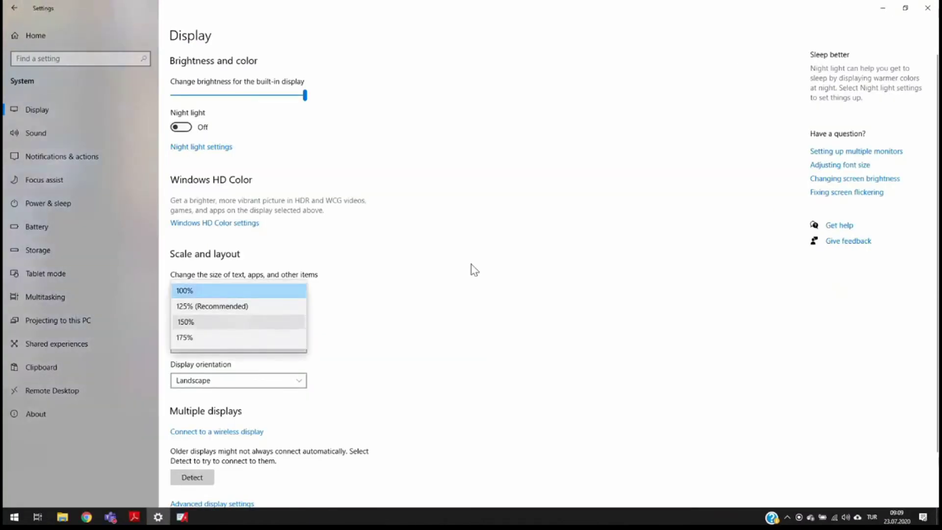
left_click(235, 322)
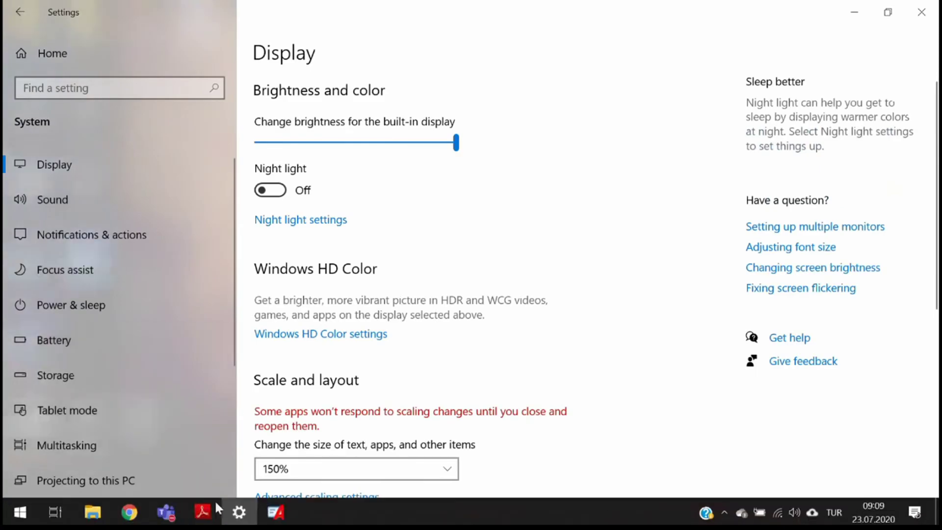
left_click(284, 517)
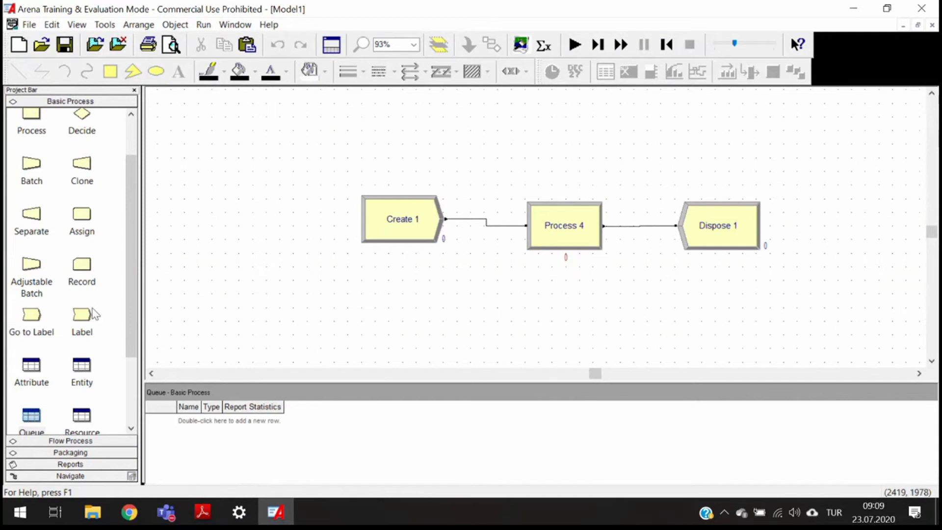
Review the spreadsheets of the Entity, Attribute, Queue, Resource, Variable, Schedule and Set data modules
scroll(25, 208, "up", 1)
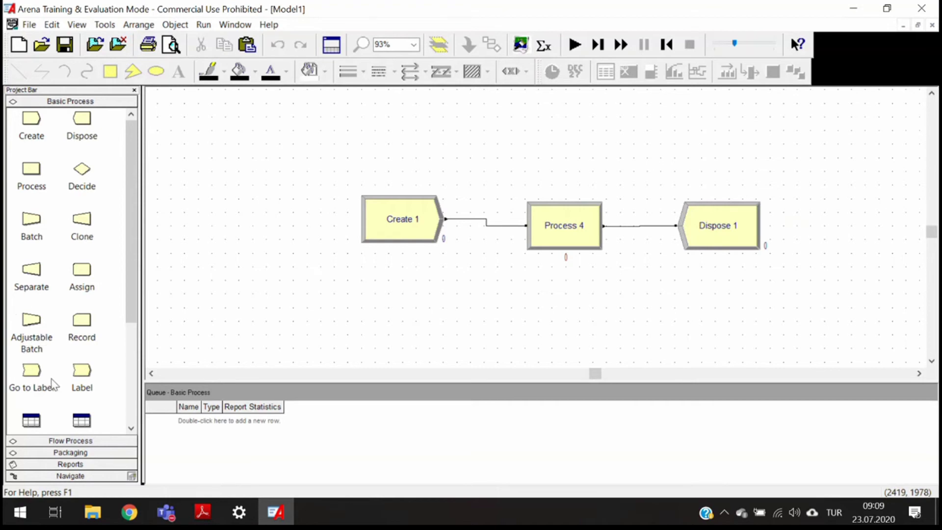
scroll(59, 363, "down", 3)
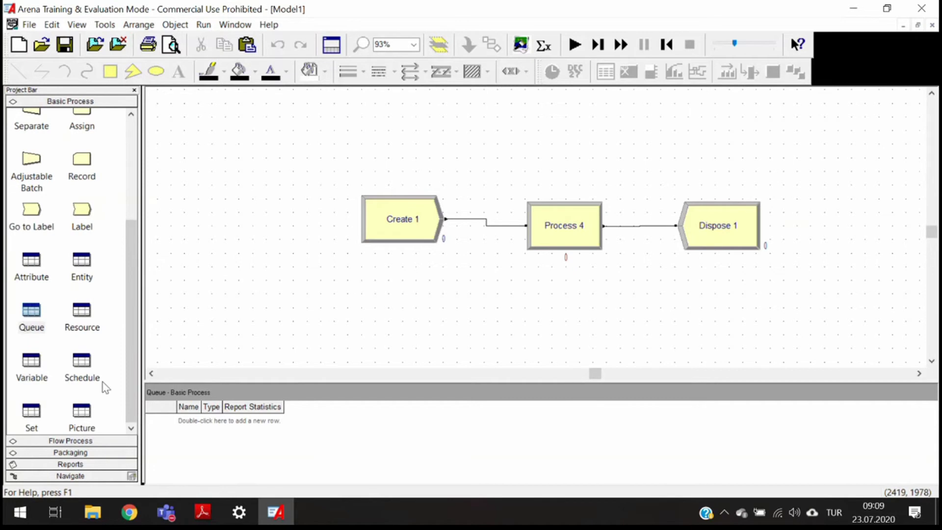
left_click(80, 261)
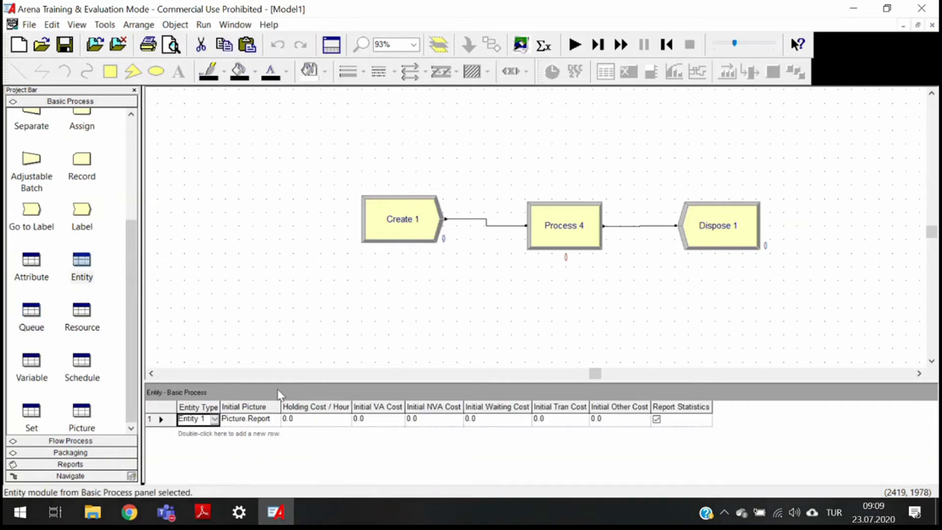
left_click(32, 273)
left_click(85, 273)
left_click(34, 314)
left_click(93, 328)
left_click(32, 363)
left_click(84, 366)
left_click(31, 410)
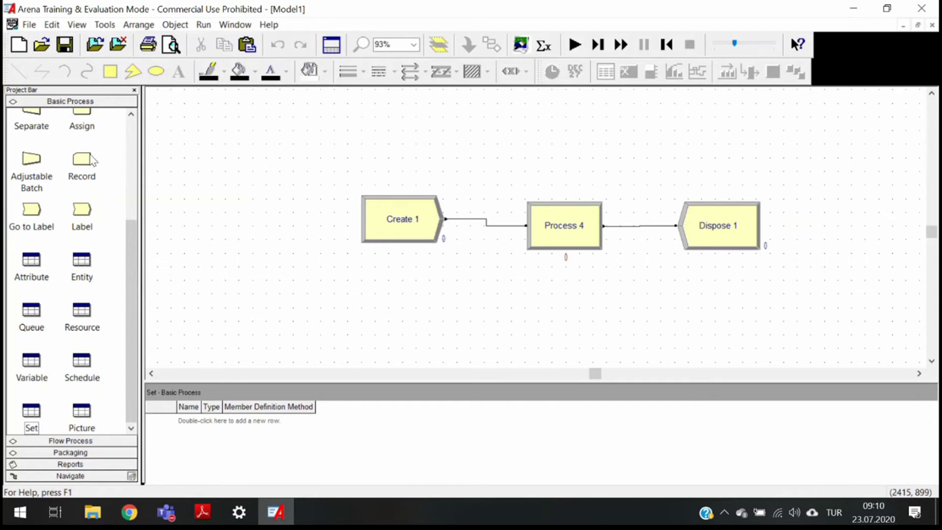
Look over the Basic Process flowchart modules and view the Dispose and Assign spreadsheets
scroll(94, 169, "up", 3)
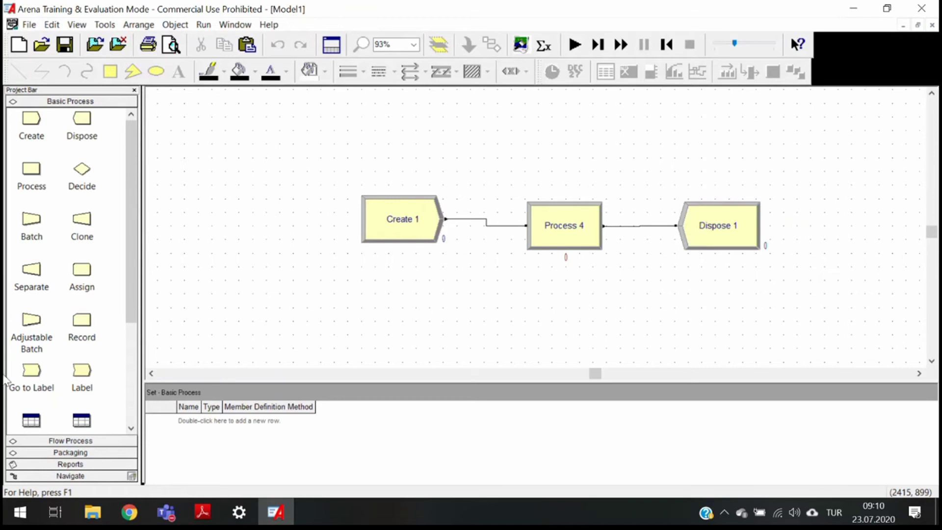
scroll(78, 221, "down", 3)
scroll(78, 223, "up", 3)
left_click(83, 129)
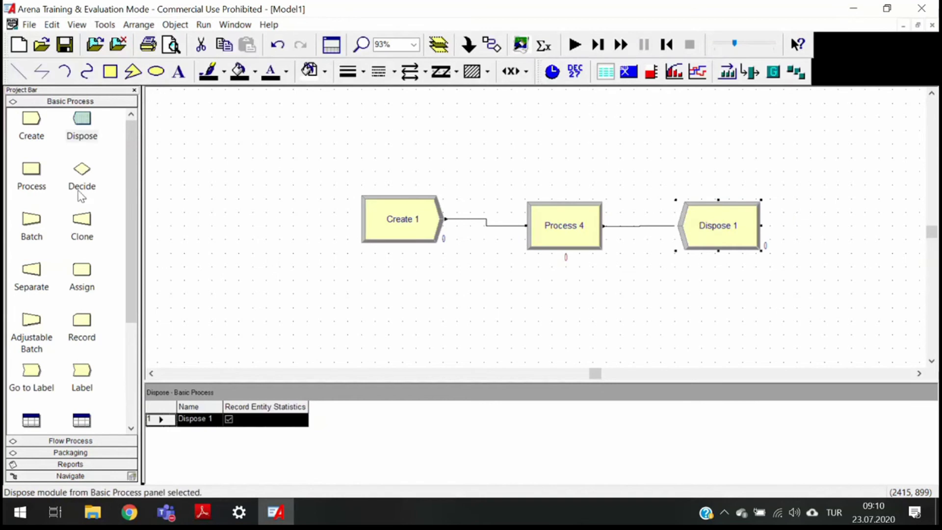
left_click(82, 275)
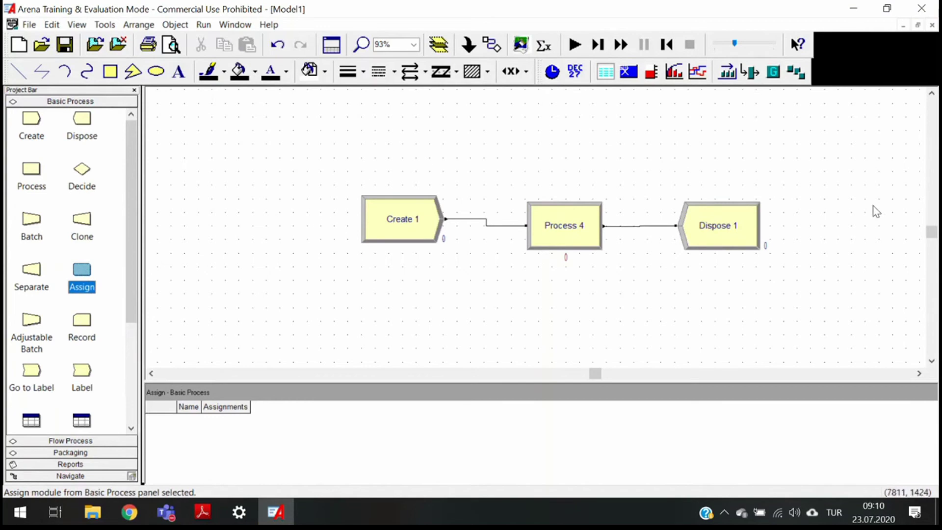
Compare with the Entity, Attribute, Queue and Resource data modules by viewing their spreadsheets
scroll(73, 361, "down", 3)
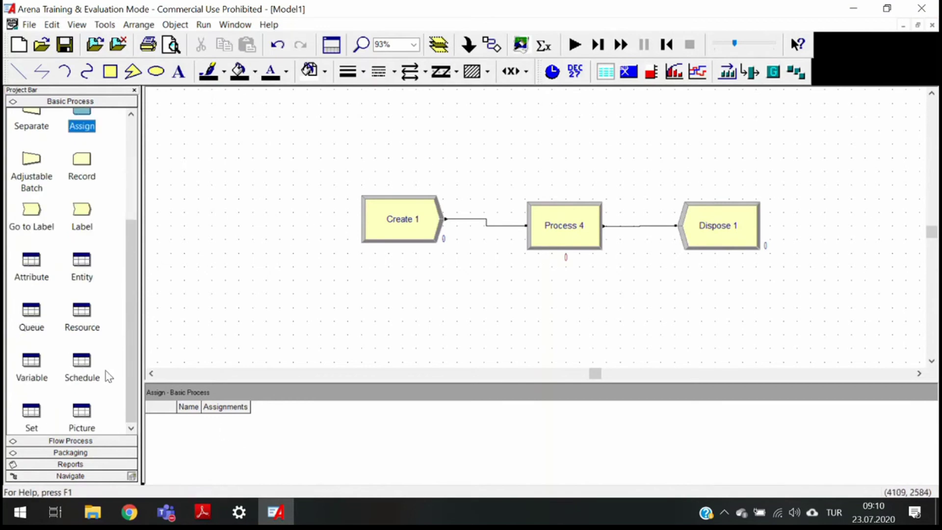
left_click(80, 273)
left_click(38, 274)
left_click(34, 332)
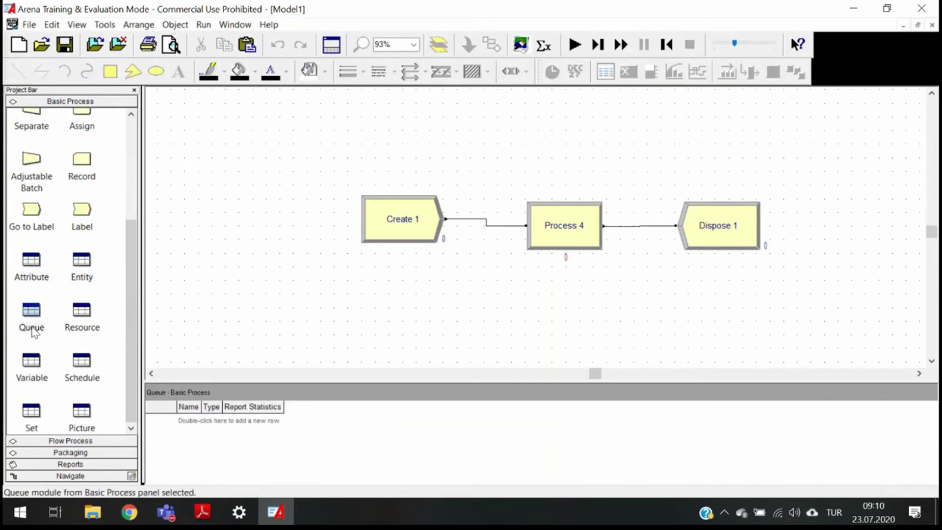
left_click(83, 321)
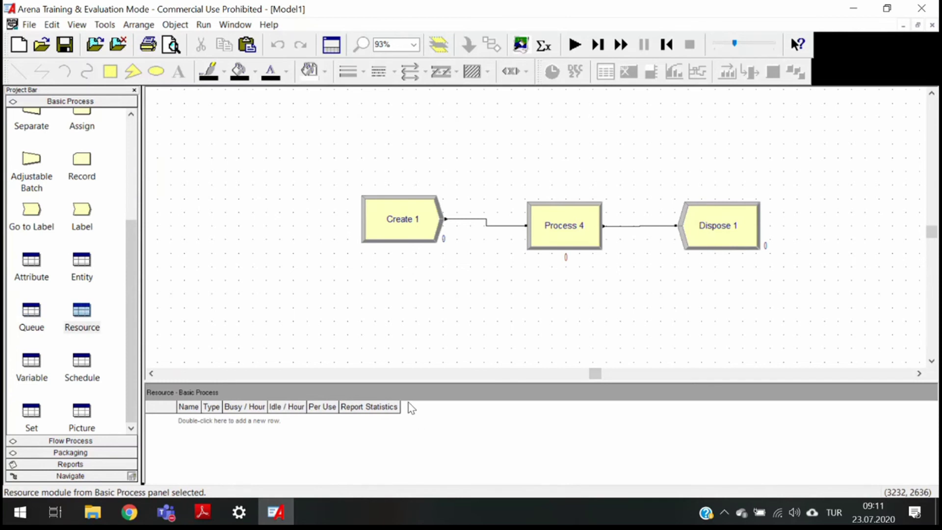
Attach the AdvancedProcess.tpo template panel from Arena's Template folder
left_click(29, 25)
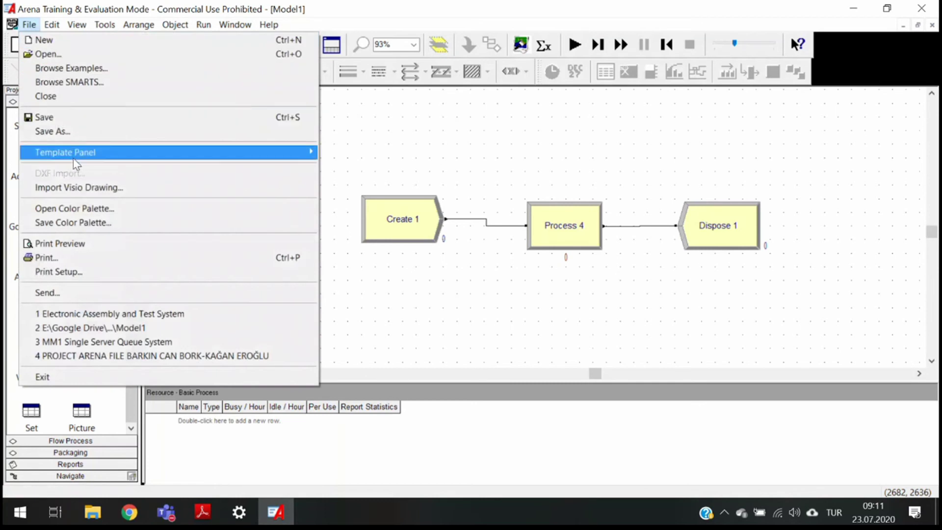
mouse_move(295, 152)
left_click(346, 151)
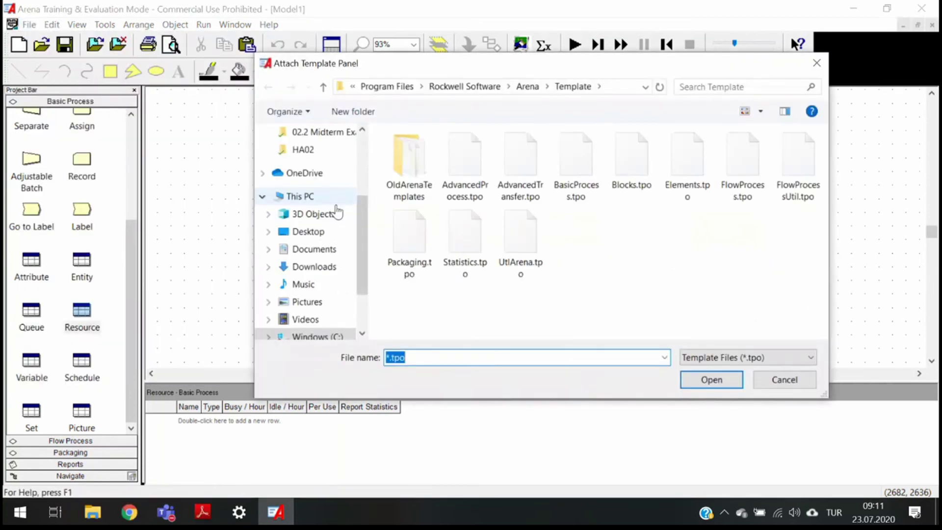
left_click(466, 196)
left_click(712, 380)
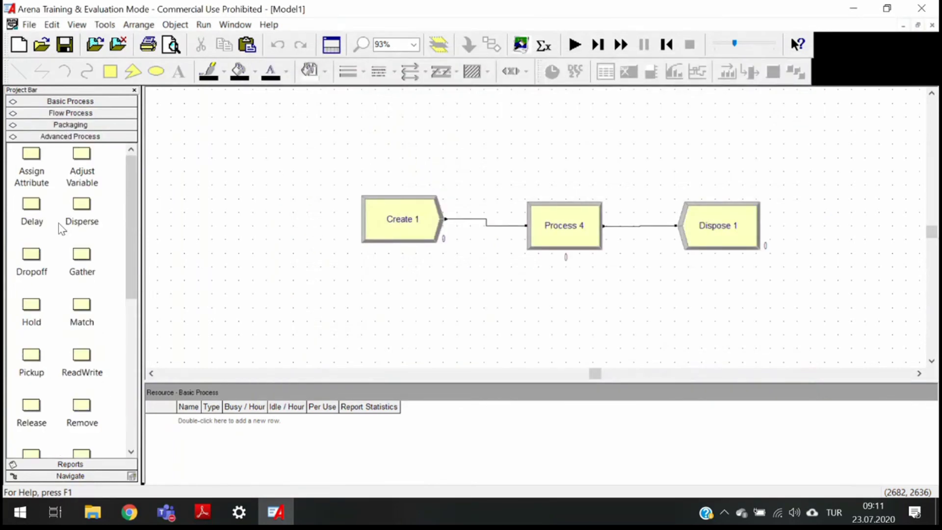
Browse the Advanced Process modules and return to the Basic Process panel
scroll(57, 308, "down", 4)
scroll(62, 304, "up", 4)
left_click(75, 103)
scroll(70, 169, "up", 3)
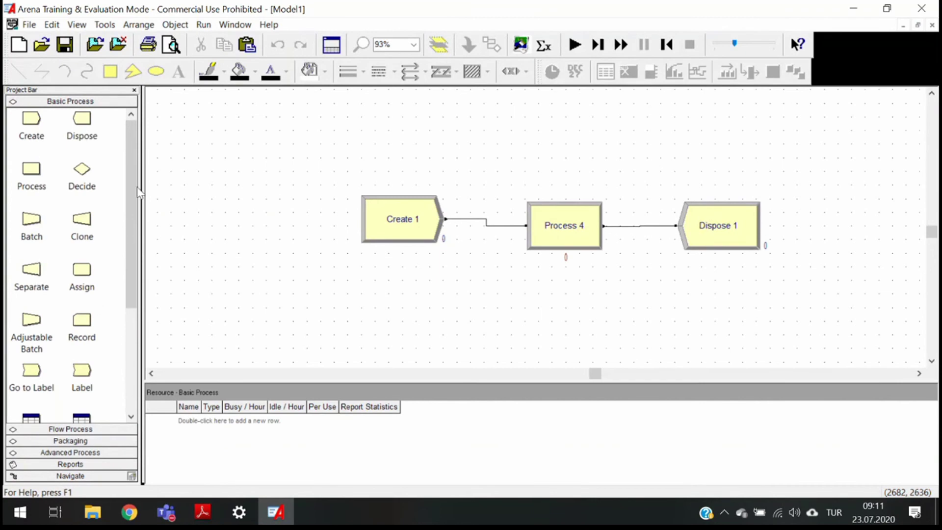
Inspect the spreadsheet data of the Create 1, Process 4 and Dispose 1 modules in turn
left_click(421, 241)
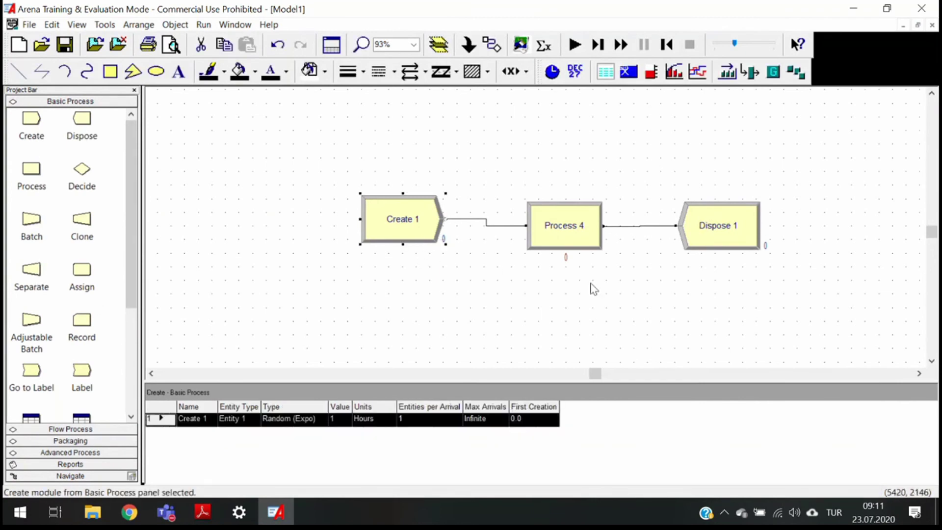
left_click(574, 238)
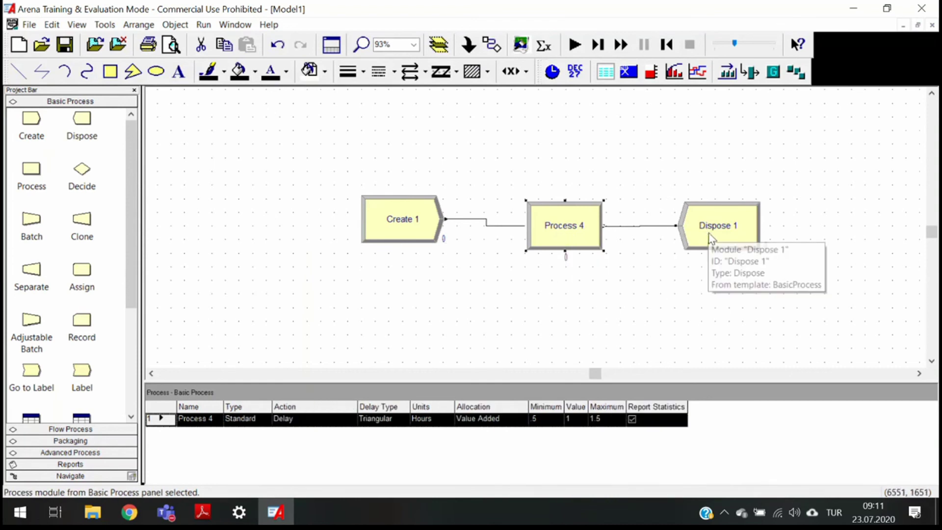
left_click(695, 240)
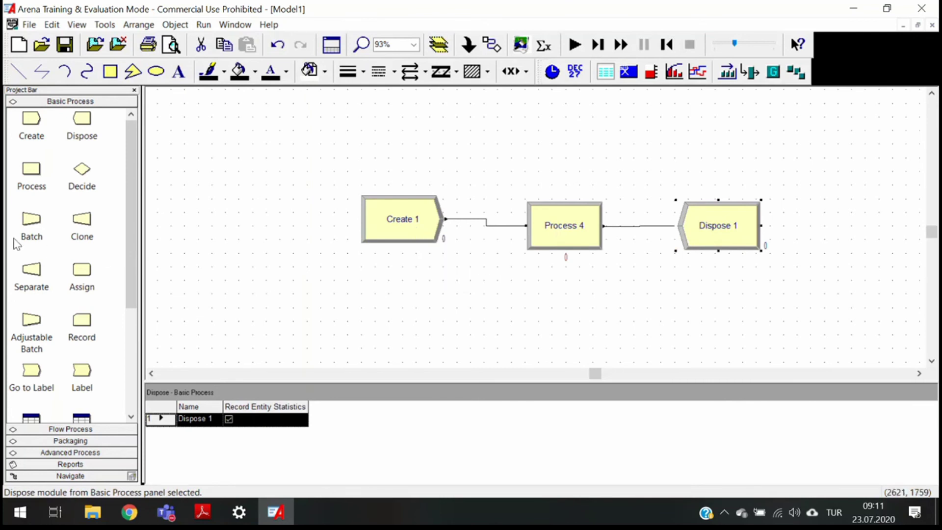
Place a Batch module in the empty area below the Create 1 module
left_click(31, 219)
left_click(320, 319)
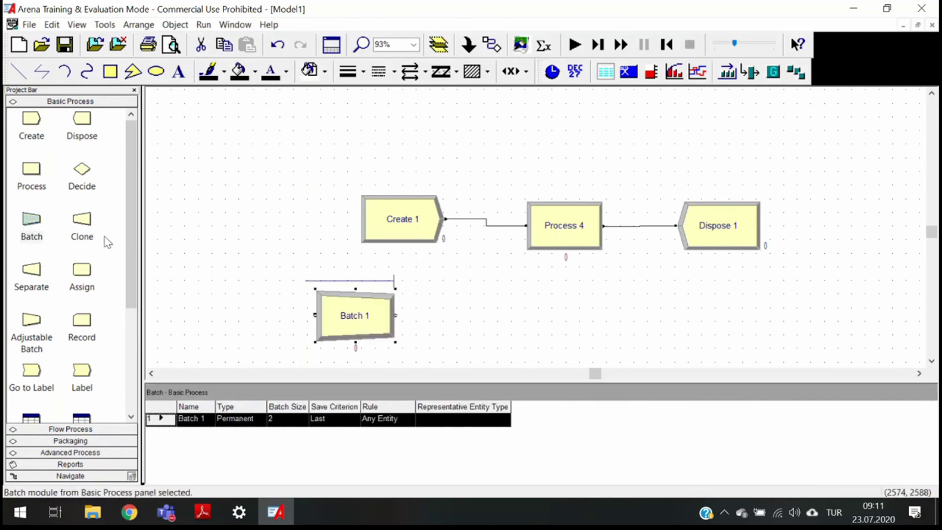
Place a Clone module beside Batch 1 and delete all modules from the model, leaving the flowchart area empty
left_click(476, 309)
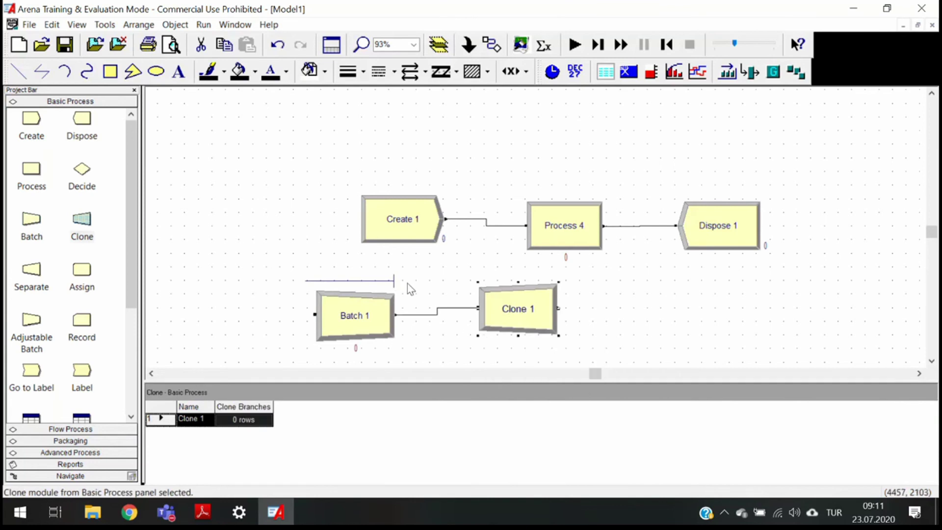
left_click_drag(267, 150, 876, 353)
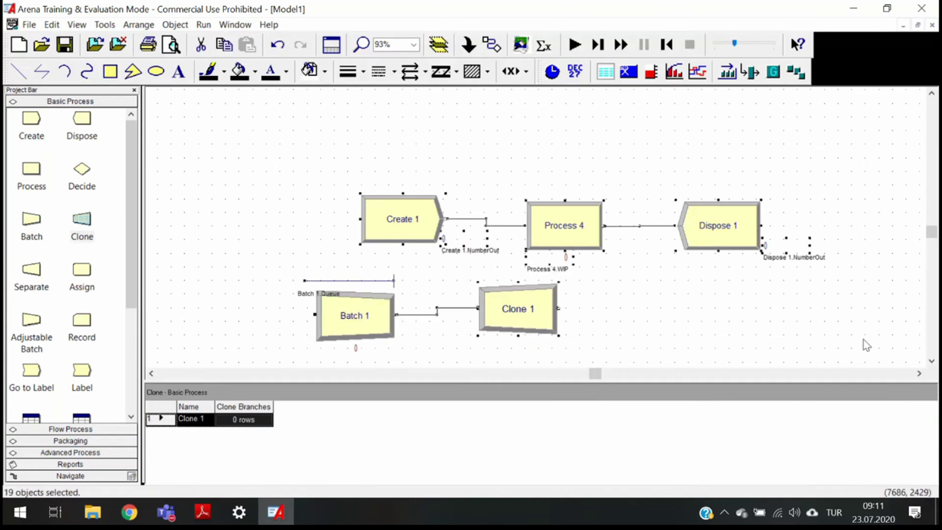
key("Delete")
left_click(343, 331)
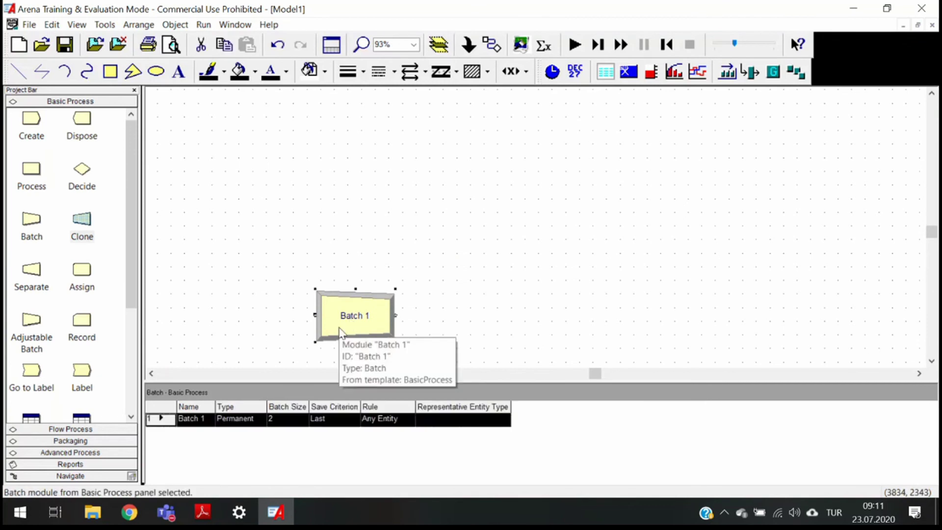
key("Delete")
Show the Advanced Process template and look through its flowchart and data modules
left_click(90, 453)
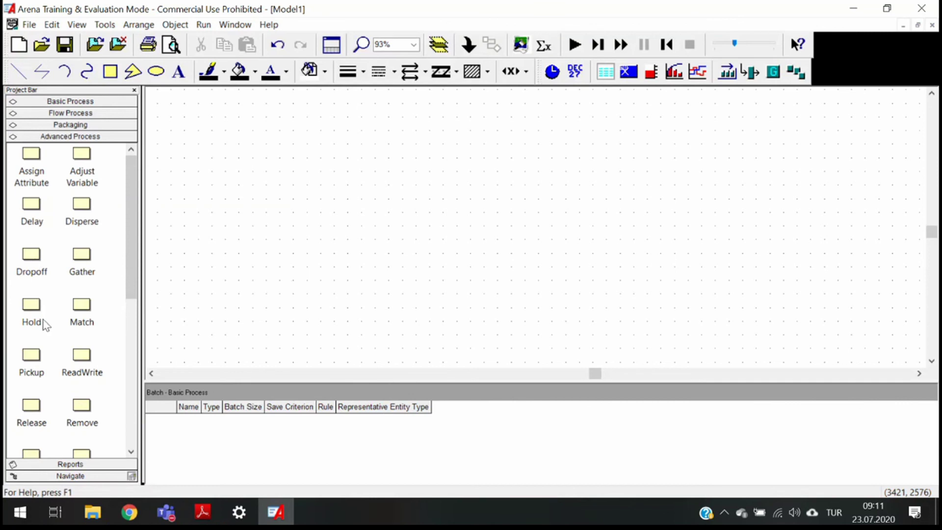
scroll(46, 330, "down", 5)
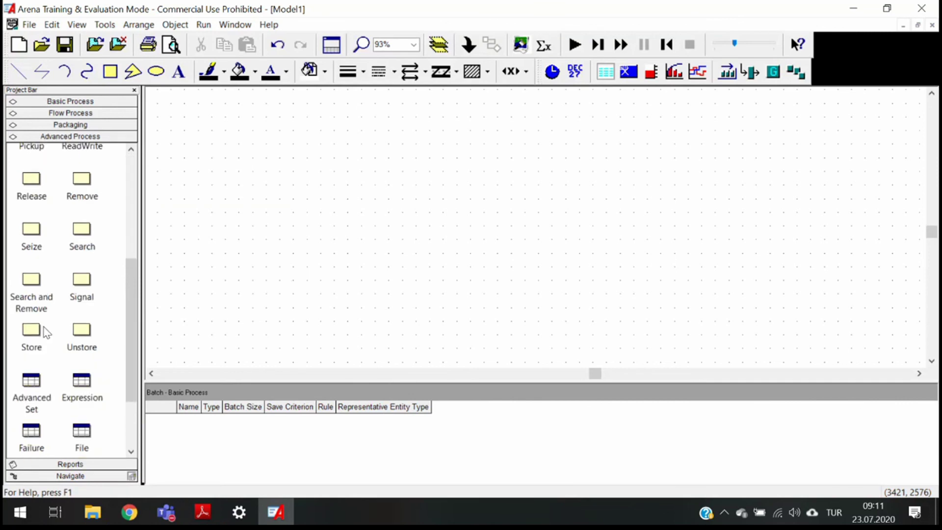
scroll(52, 316, "up", 5)
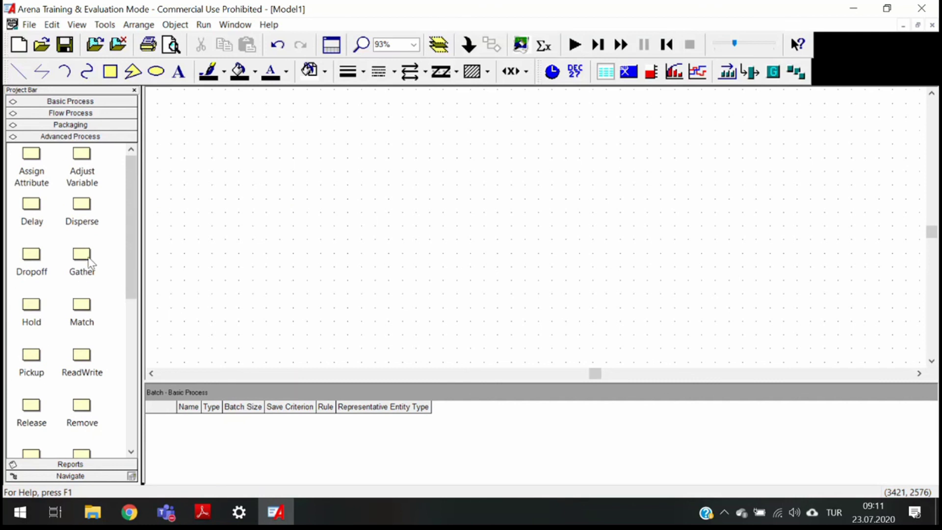